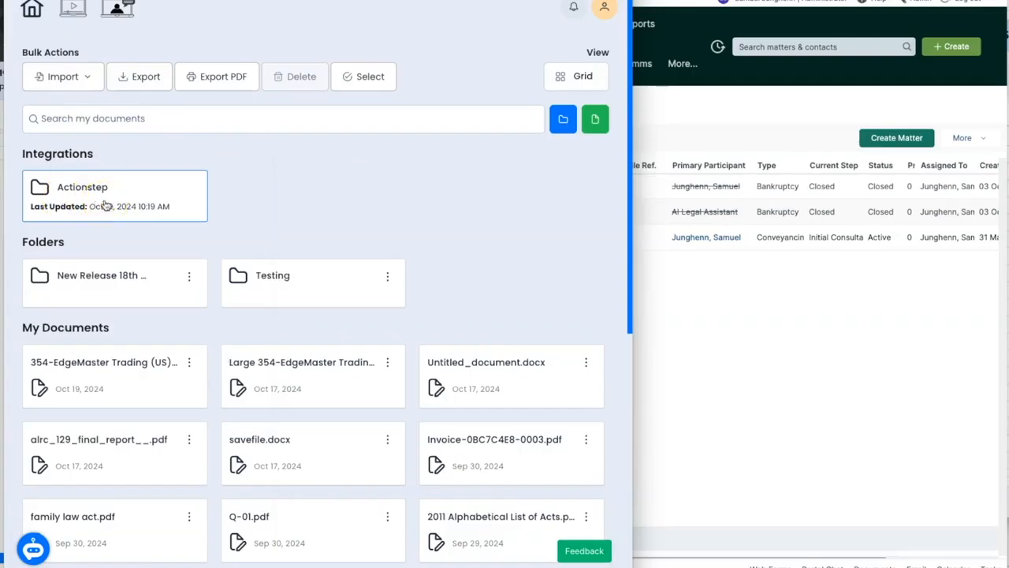
Import files into the Actionstep integration folder and open the AS to AILA subfolder inside its Legal-Assistant folder.
click(106, 205)
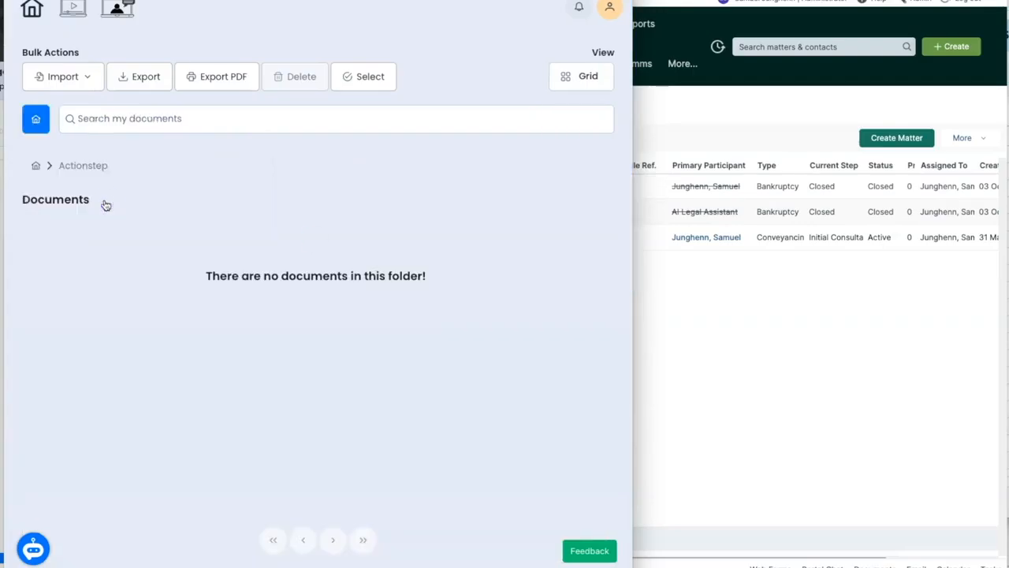
click(82, 75)
click(72, 126)
click(448, 93)
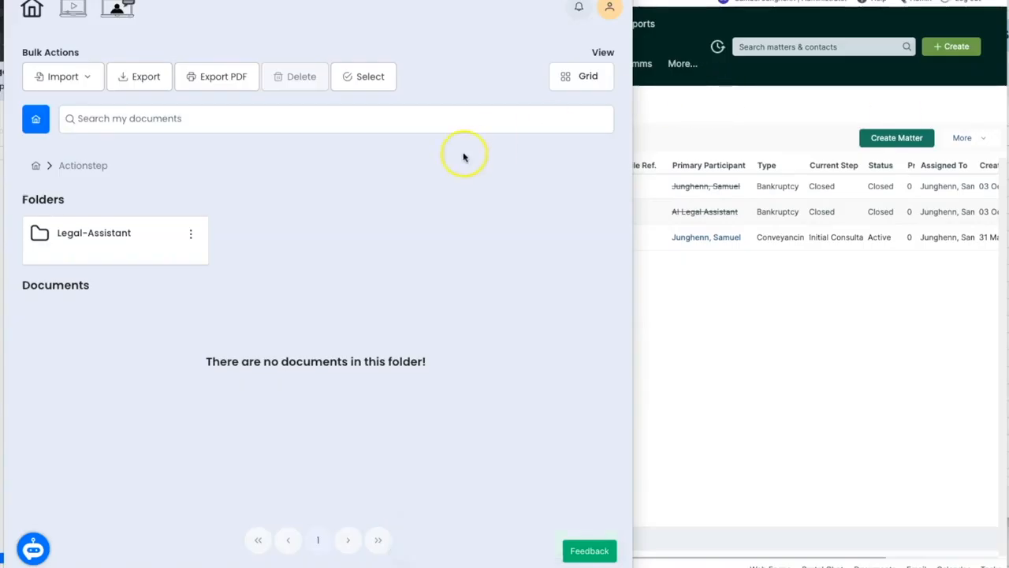
click(118, 231)
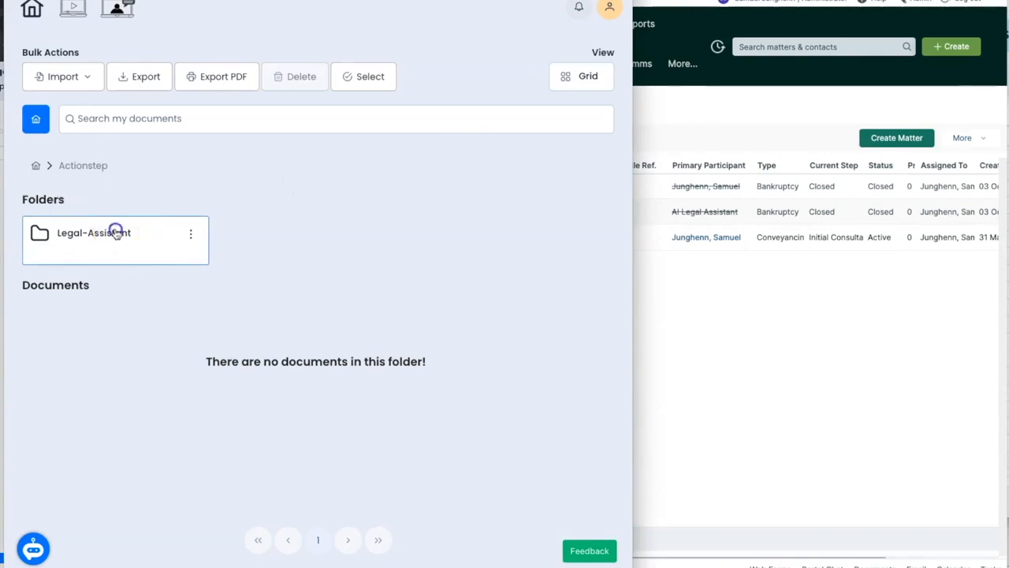
click(87, 236)
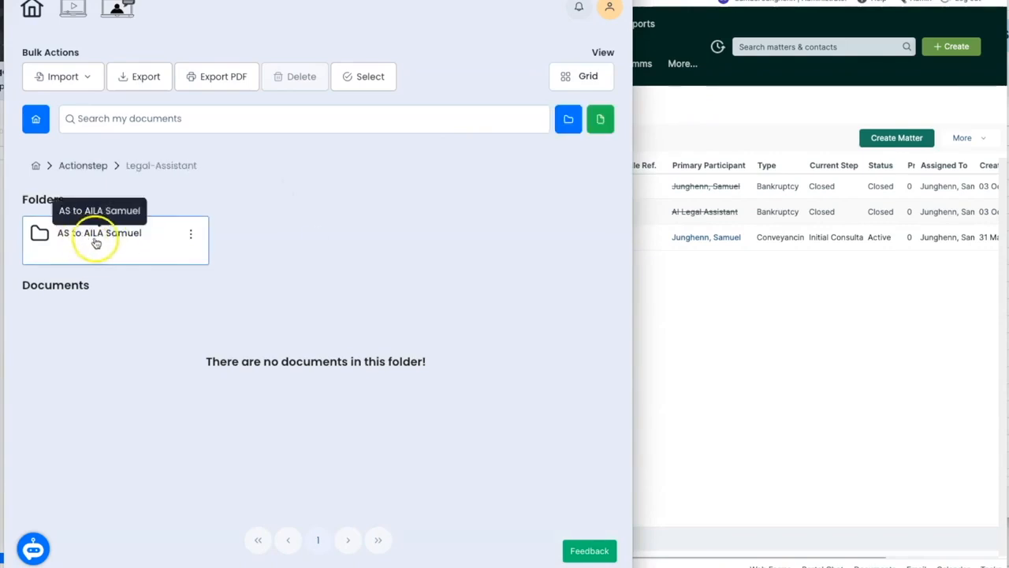
Switch to Actionstep, open the Legal-Assistant conveyancing matter and browse the matching AS to AILA documents folder.
click(719, 296)
click(516, 237)
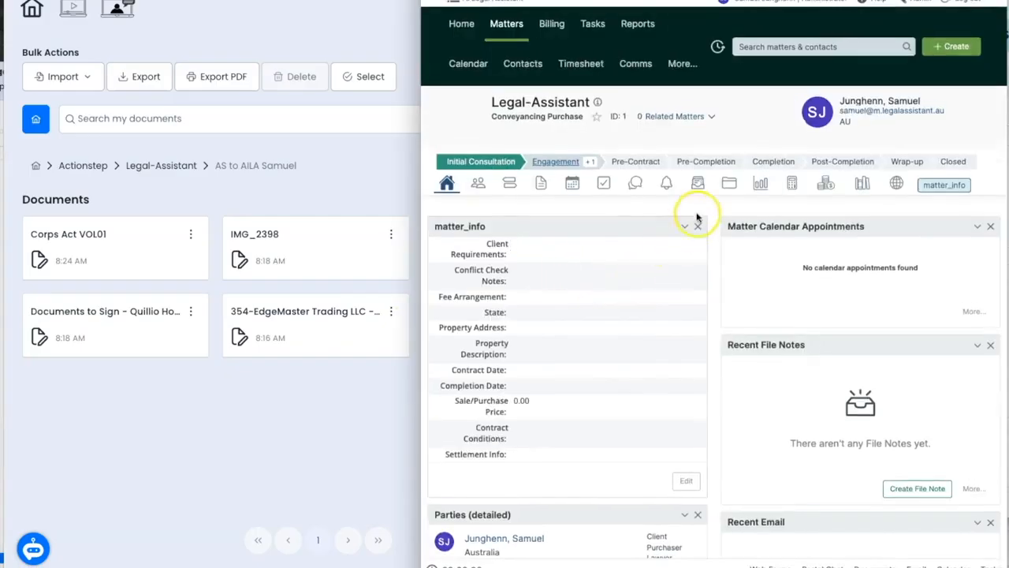
click(704, 186)
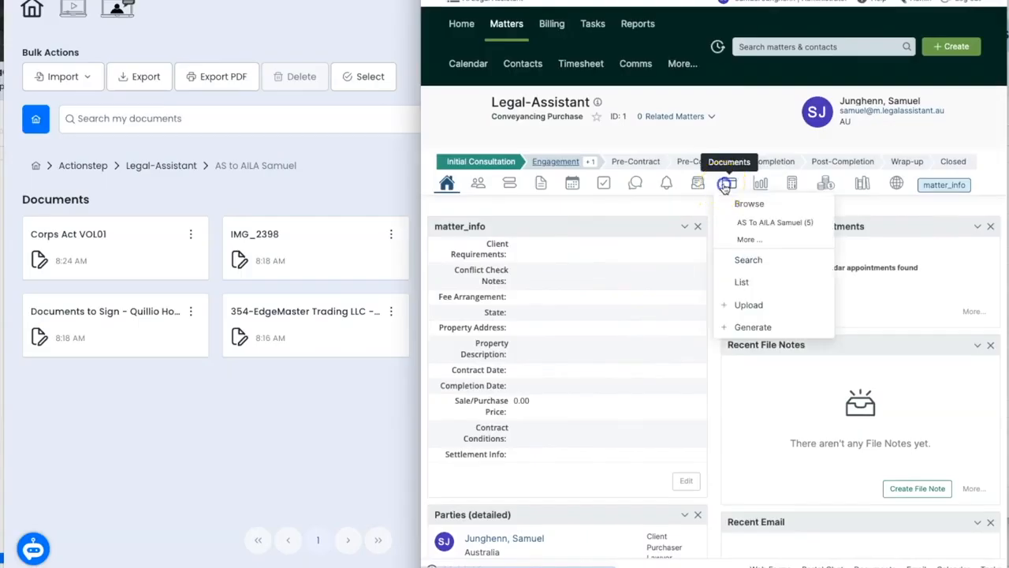
click(759, 226)
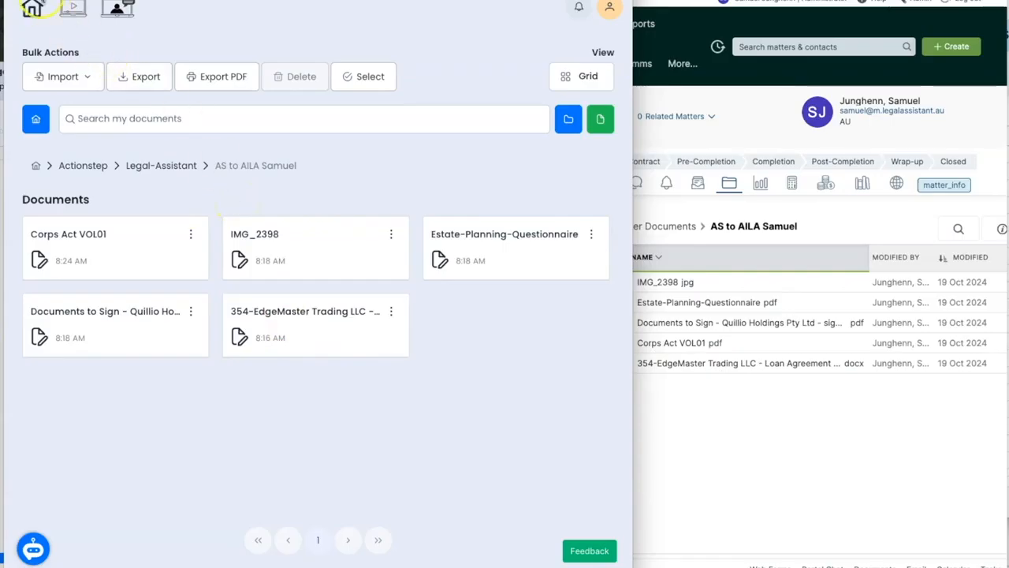
Upload the 354-EdgeMaster Trading Word document as a text document into the AS to AILA folder of the legal assistant.
click(63, 76)
click(74, 102)
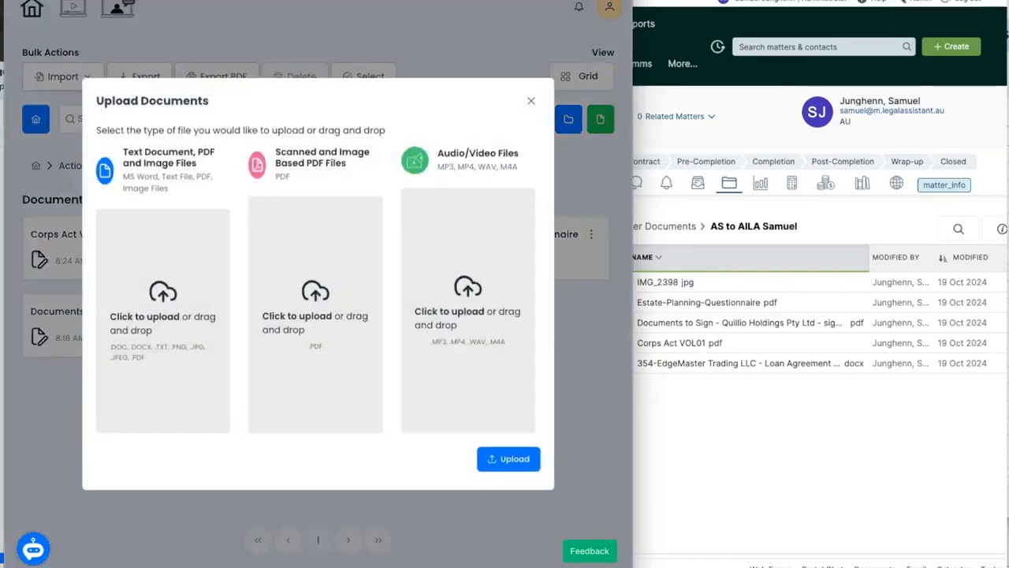
drag(686, 363, 162, 320)
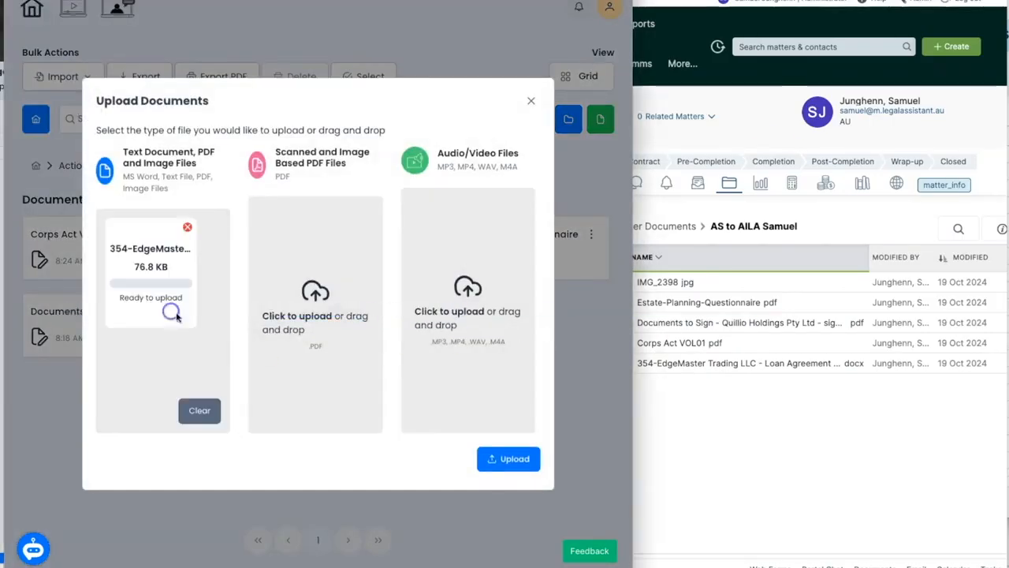
click(511, 459)
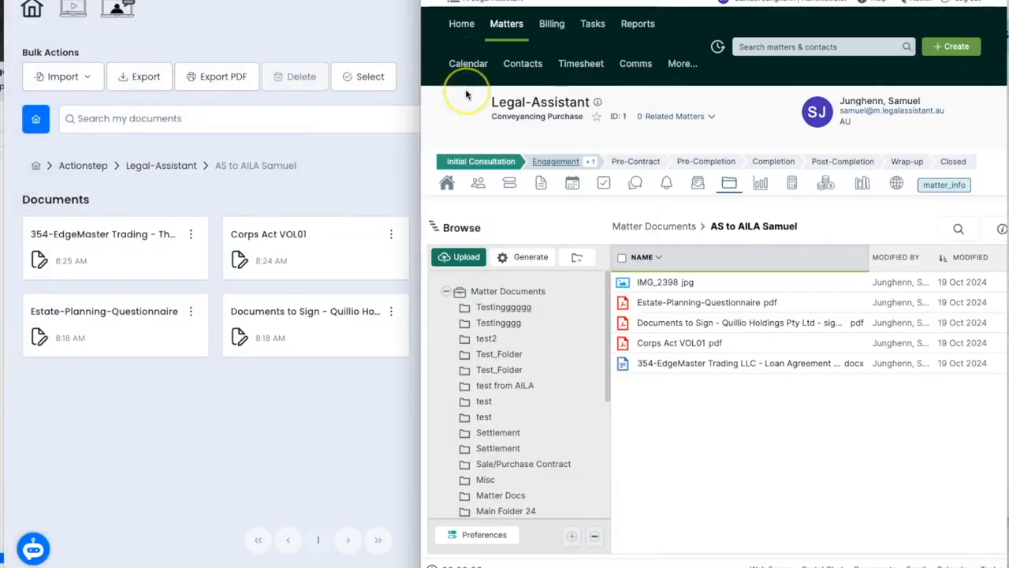
Check the uploaded 354-EdgeMaster Trading document in the Actionstep matter folder and open its copy in the legal assistant.
click(778, 384)
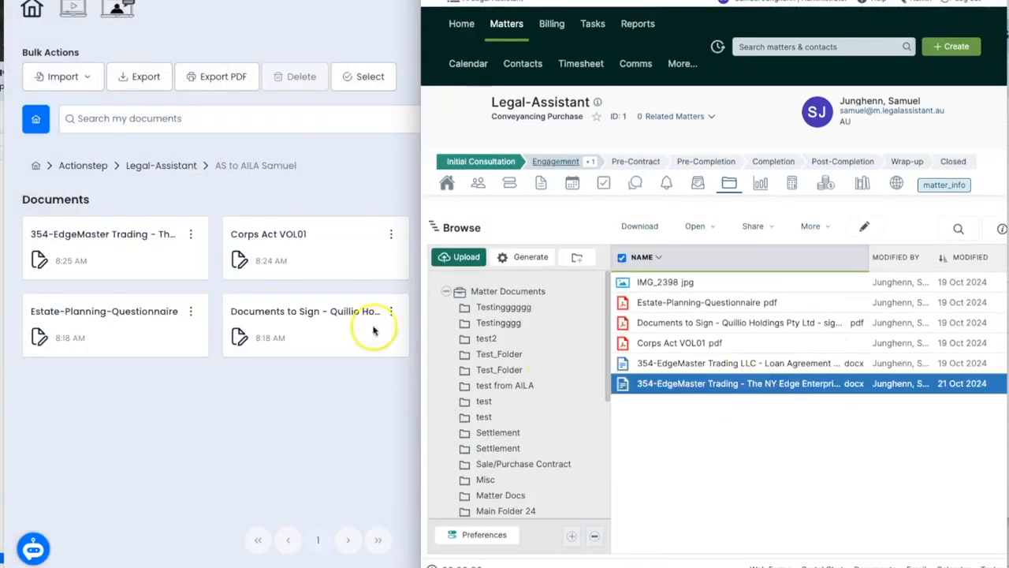
click(152, 249)
click(583, 77)
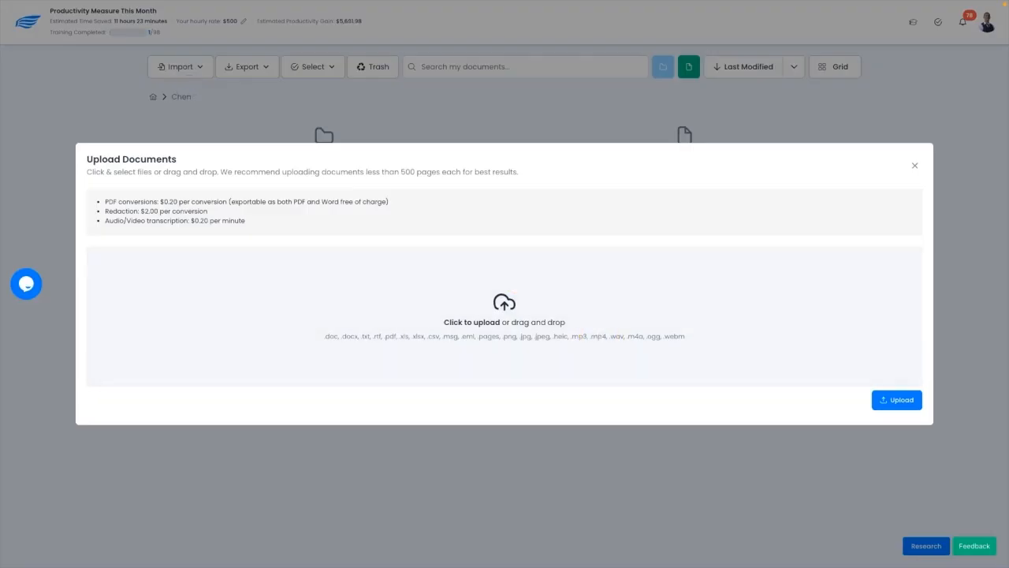
Upload the client's building contract, variation claims correspondence, development application, inspection report and progress payment documents to the client's folder.
drag(383, 473, 374, 347)
click(896, 399)
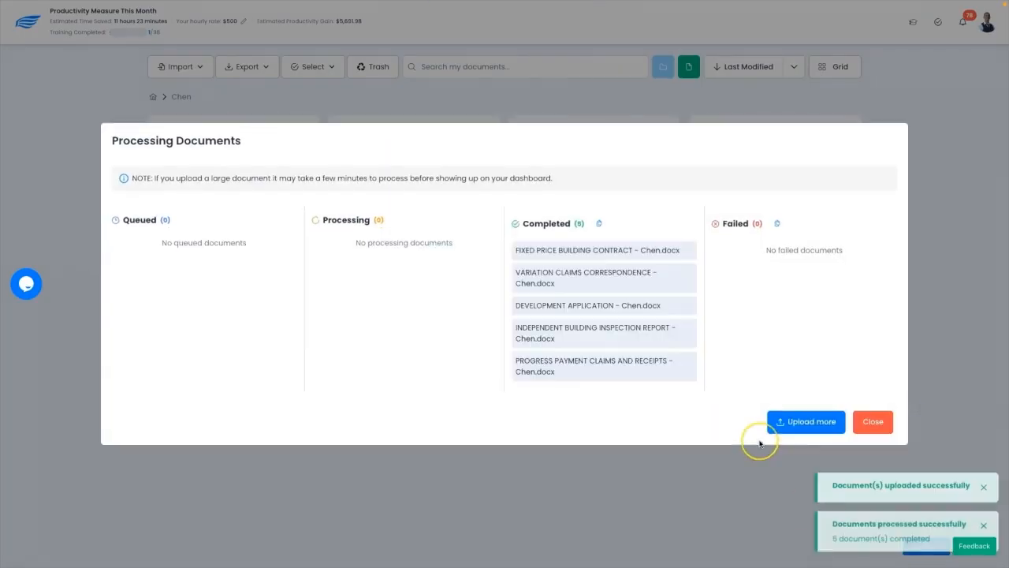
click(871, 420)
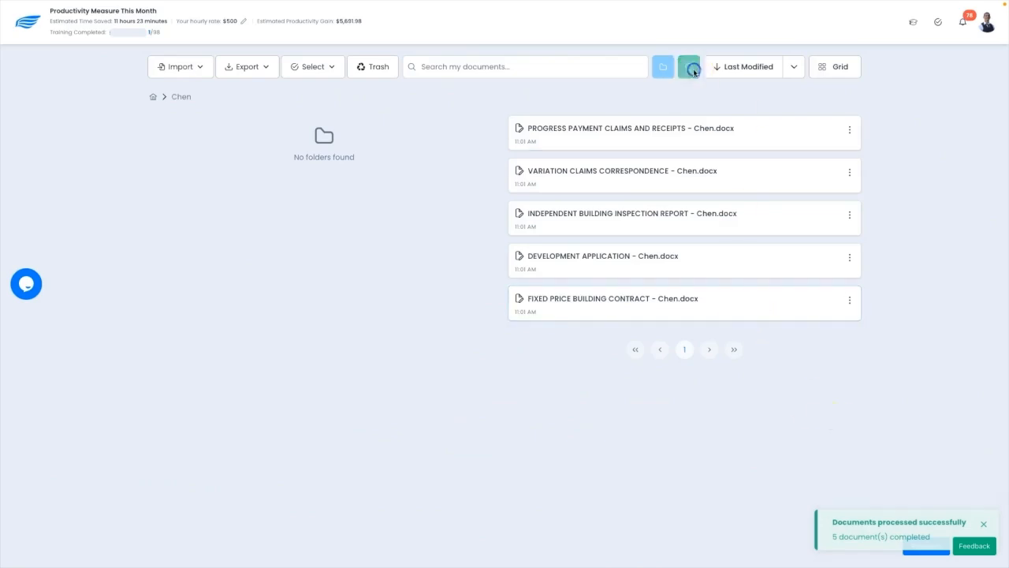
Create a blank document in the client's folder and select all of that folder's files for AI analysis.
click(690, 68)
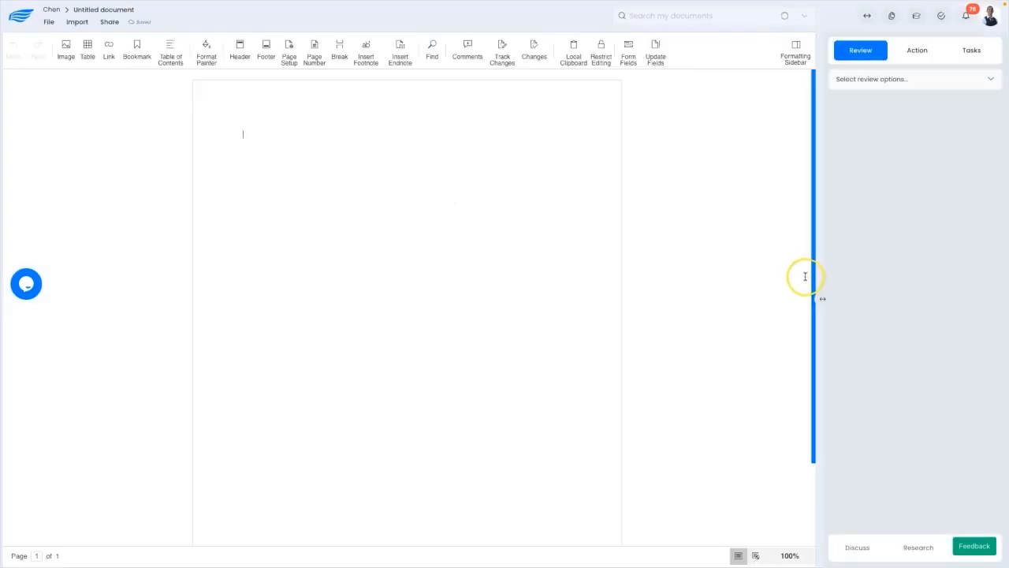
click(891, 16)
click(395, 164)
text(chen)
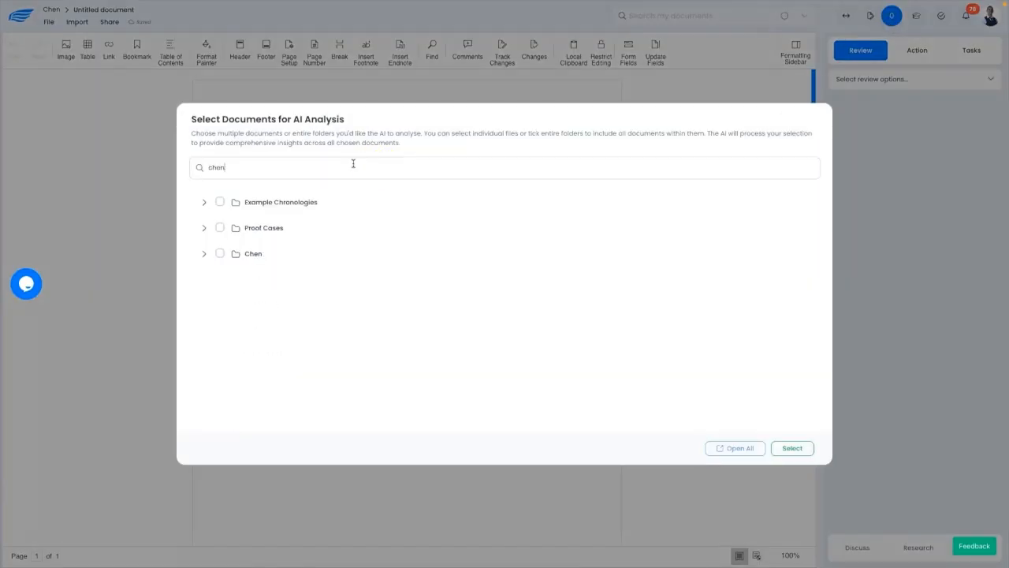
click(219, 253)
click(205, 253)
click(287, 274)
click(790, 449)
Dictate and send AI Compass a request covering the new-house defects dispute: chronology, extracted facts, rebuttals, letter of advice, breach of contract notice and client email.
click(856, 545)
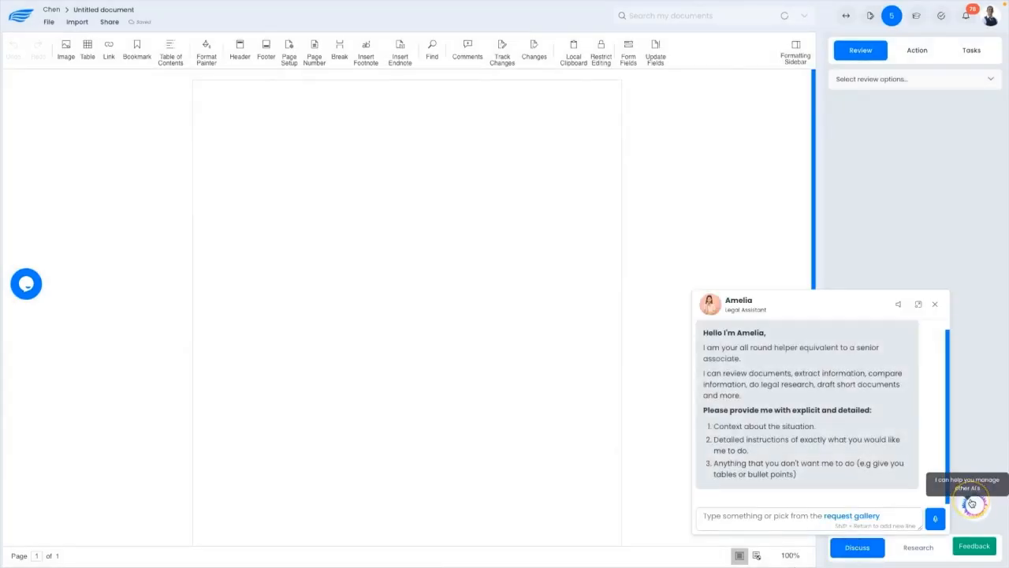
click(972, 503)
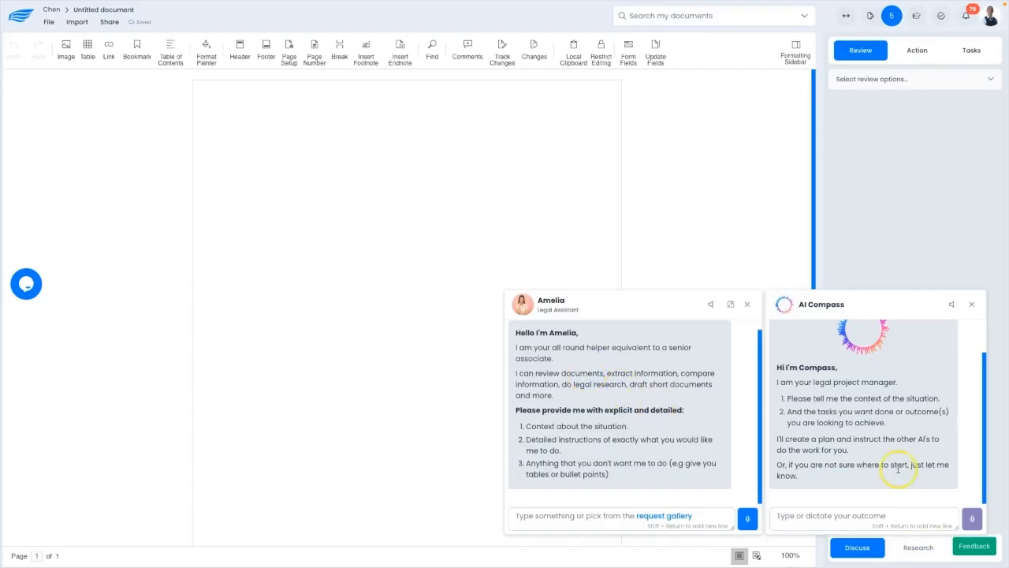
click(972, 520)
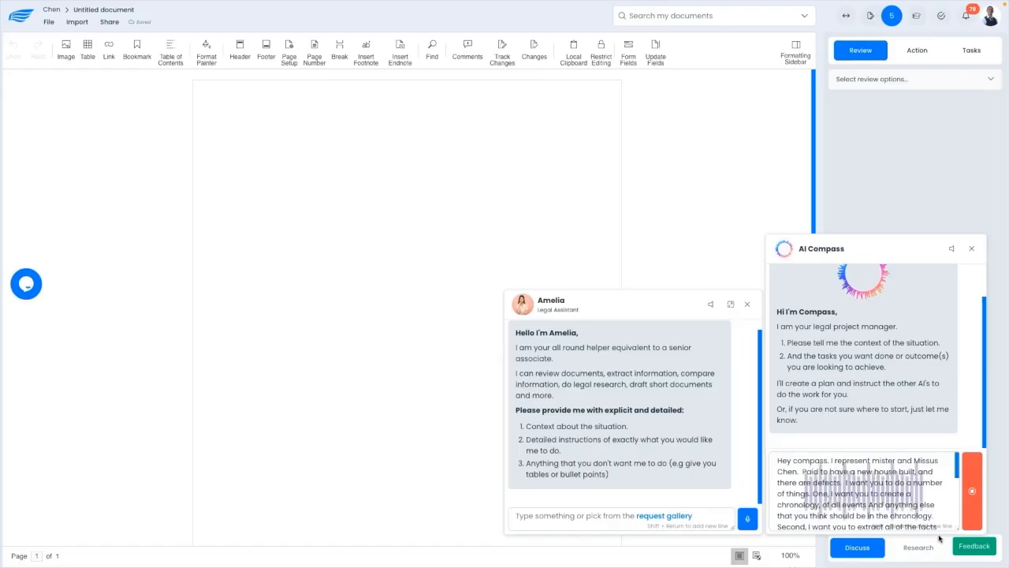
click(978, 508)
click(978, 509)
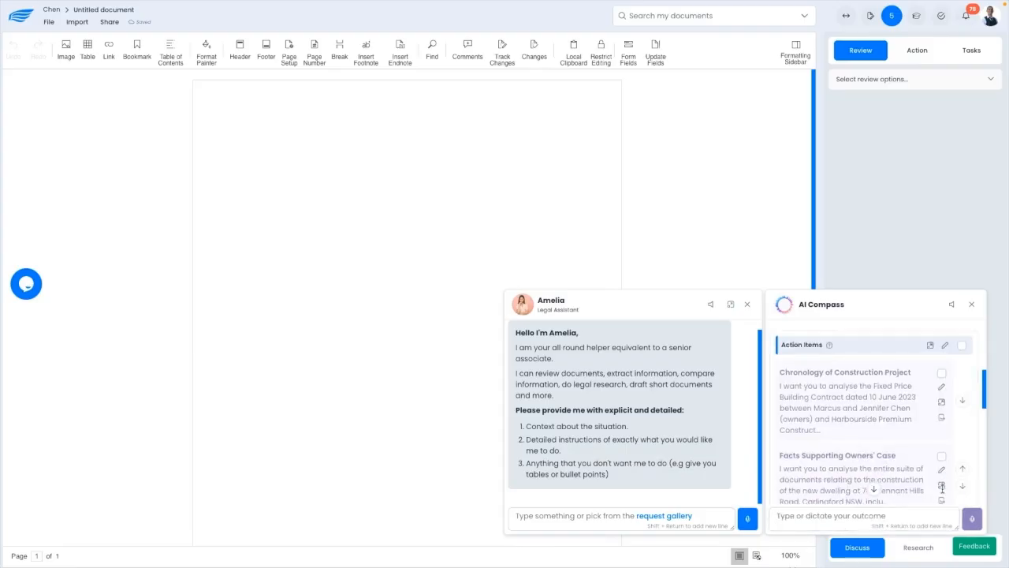
Review the action items AI Compass proposes, from Chronology of Construction Project down to Client Email – Advice and Next Steps.
scroll(918, 449, down, 1)
scroll(907, 443, up, 1)
scroll(895, 426, down, 2)
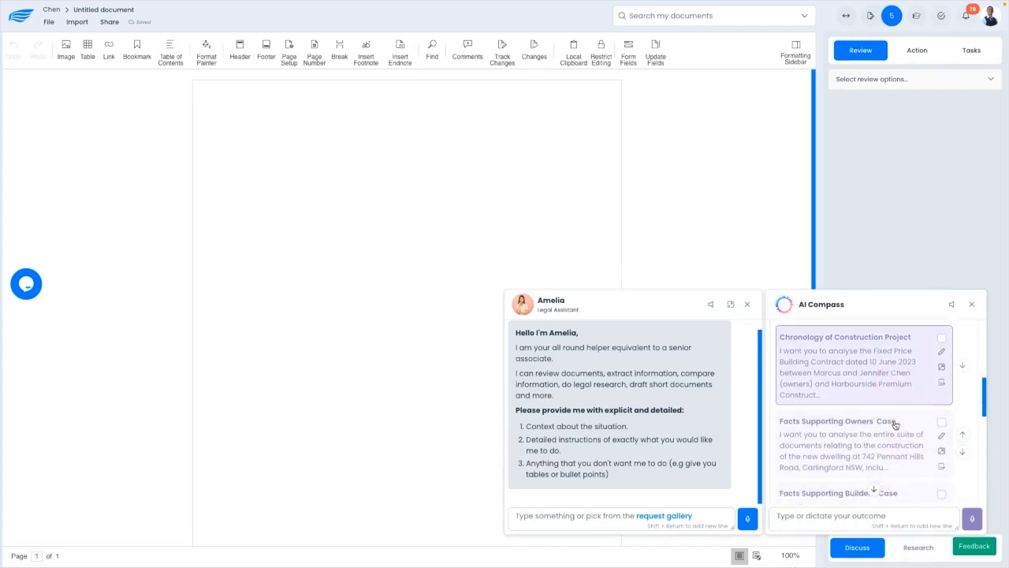
scroll(895, 426, down, 4)
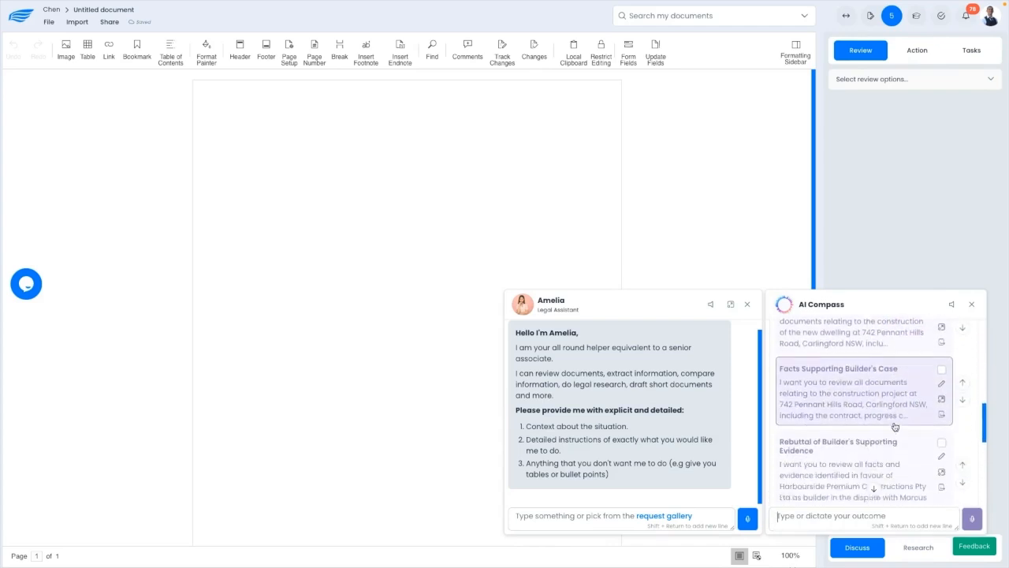
scroll(895, 426, down, 2)
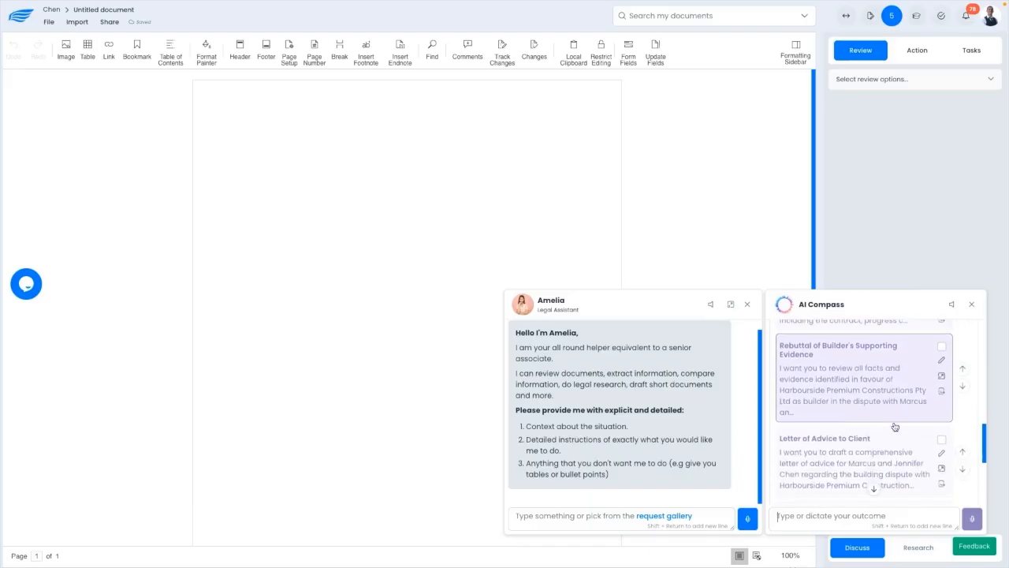
click(891, 412)
scroll(891, 411, down, 4)
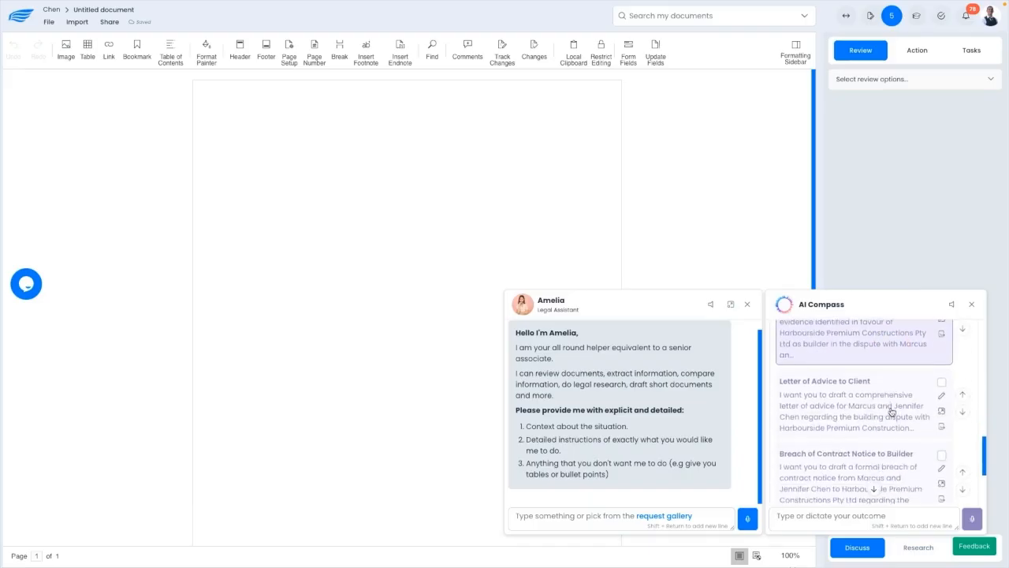
scroll(893, 441, down, 10)
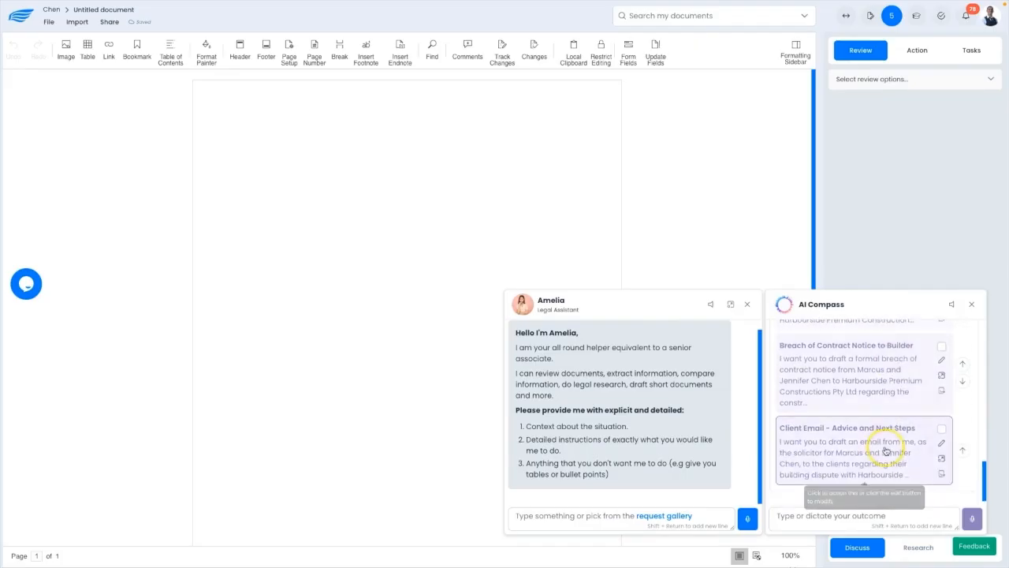
click(888, 475)
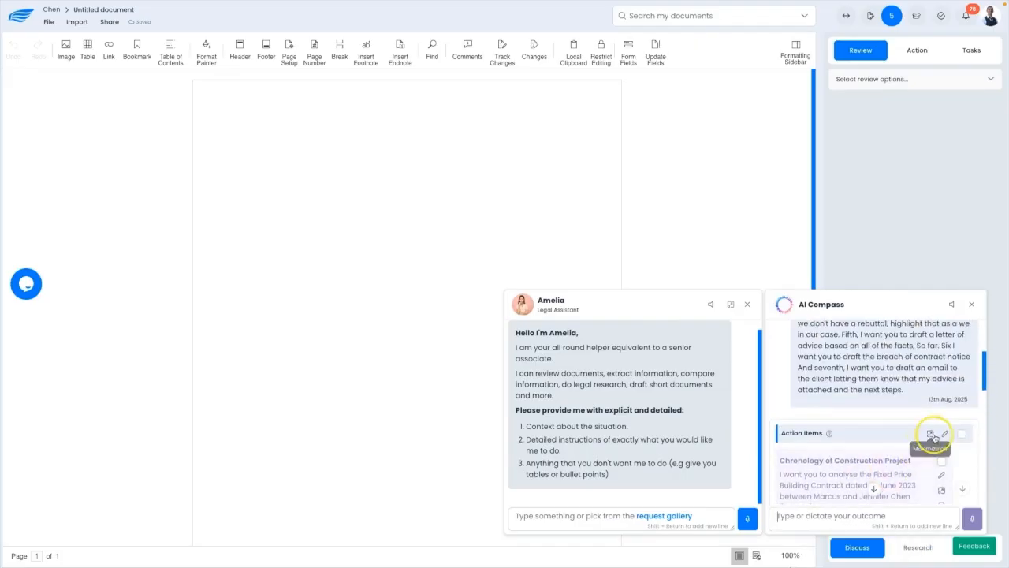
Expand the instructions of all action items and send Chronology of Construction Project to the Discuss chat.
scroll(889, 434, down, 3)
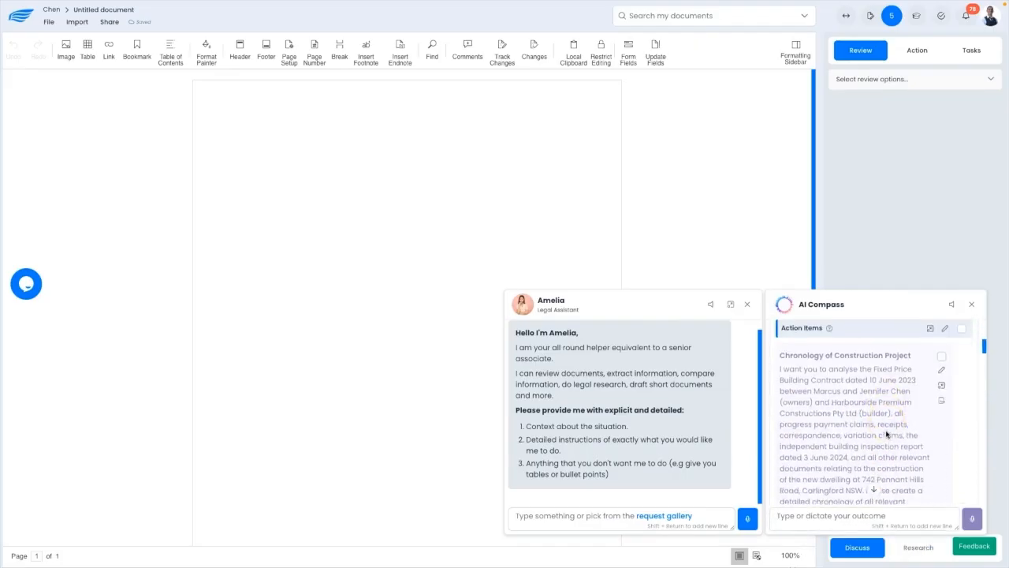
scroll(901, 439, down, 2)
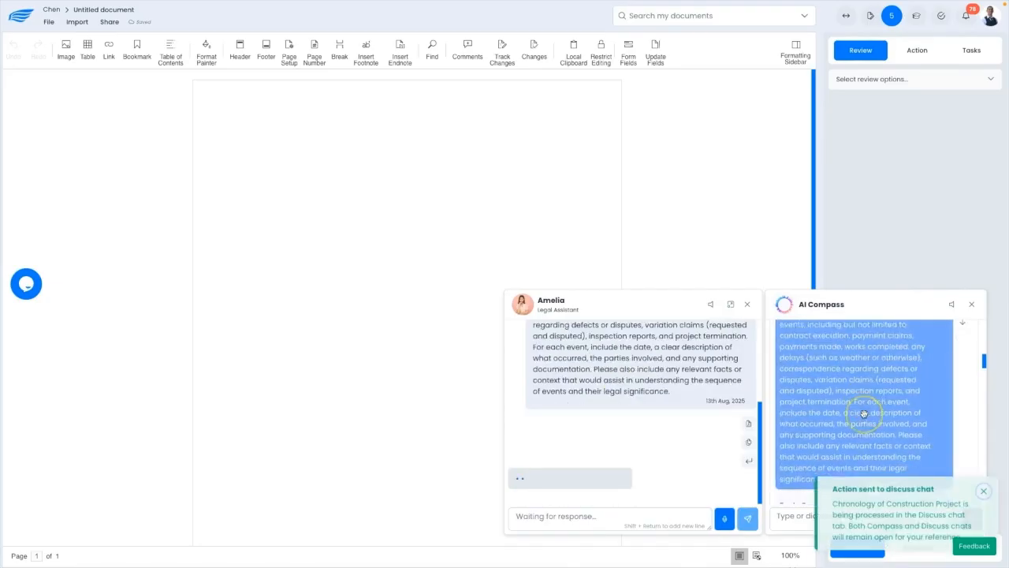
Queue the Facts Supporting Builder's Case and Rebuttal of Builder's Supporting Evidence action items, leaving their instructions unedited.
scroll(864, 413, down, 3)
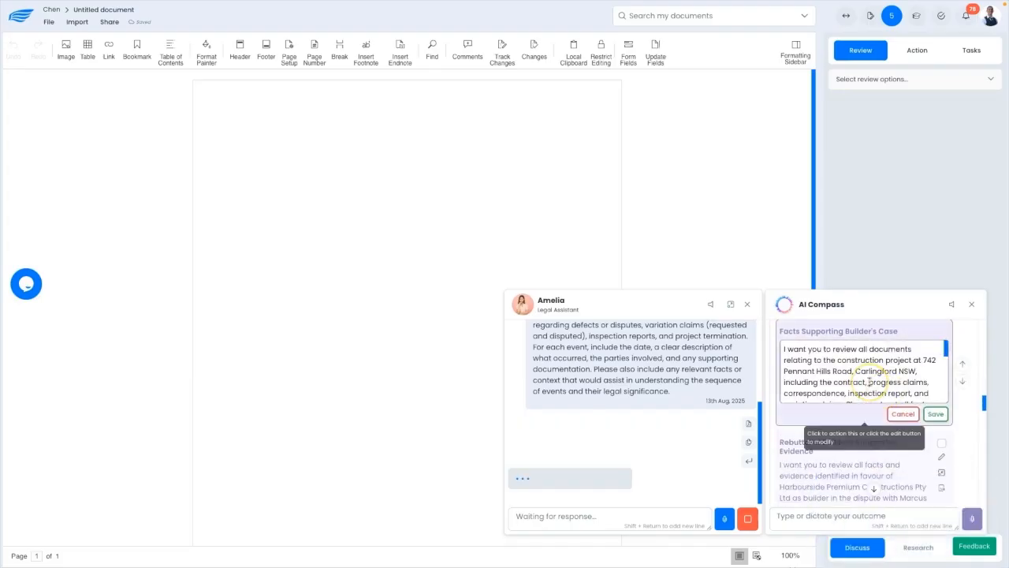
click(917, 413)
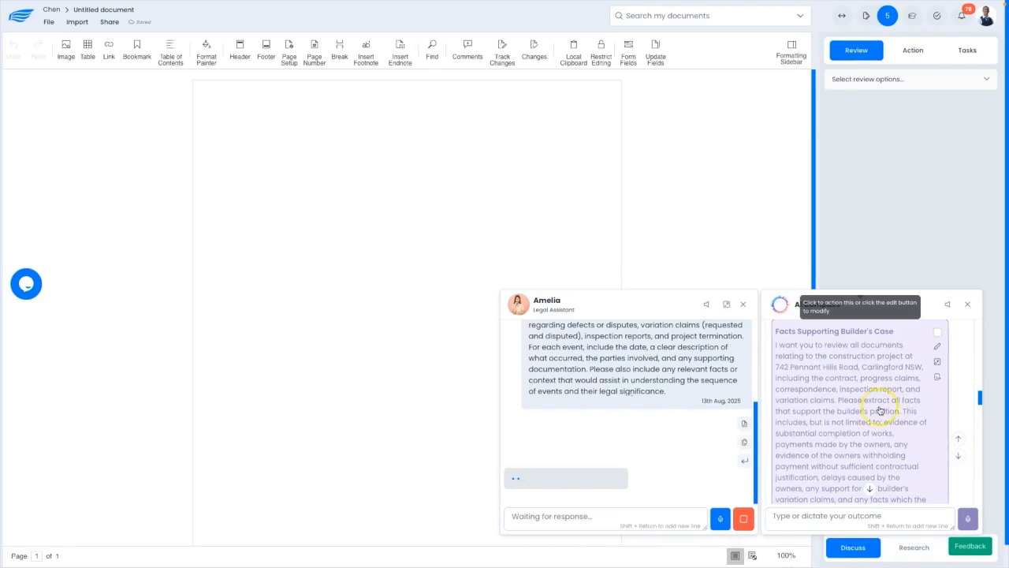
click(880, 410)
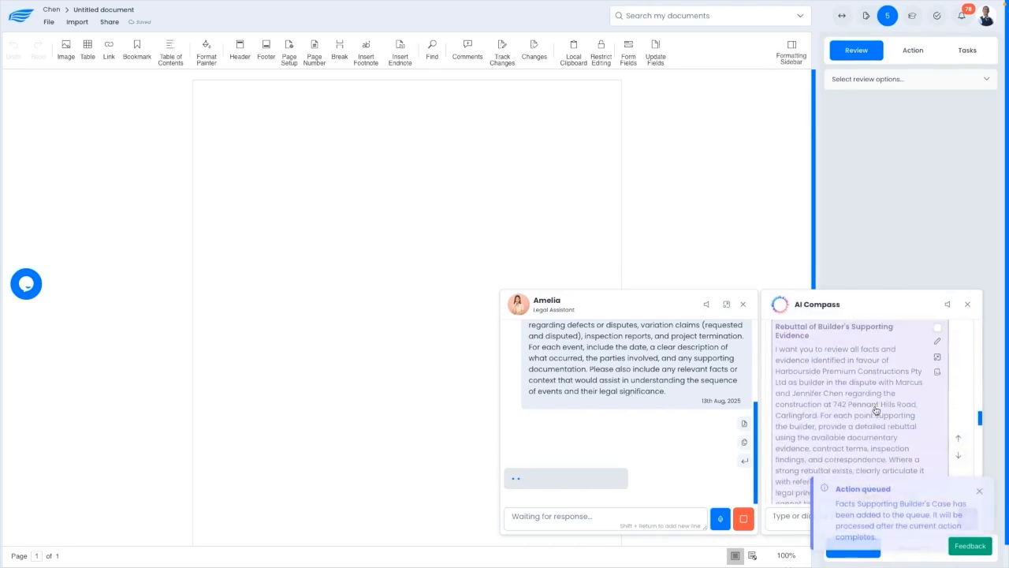
click(875, 410)
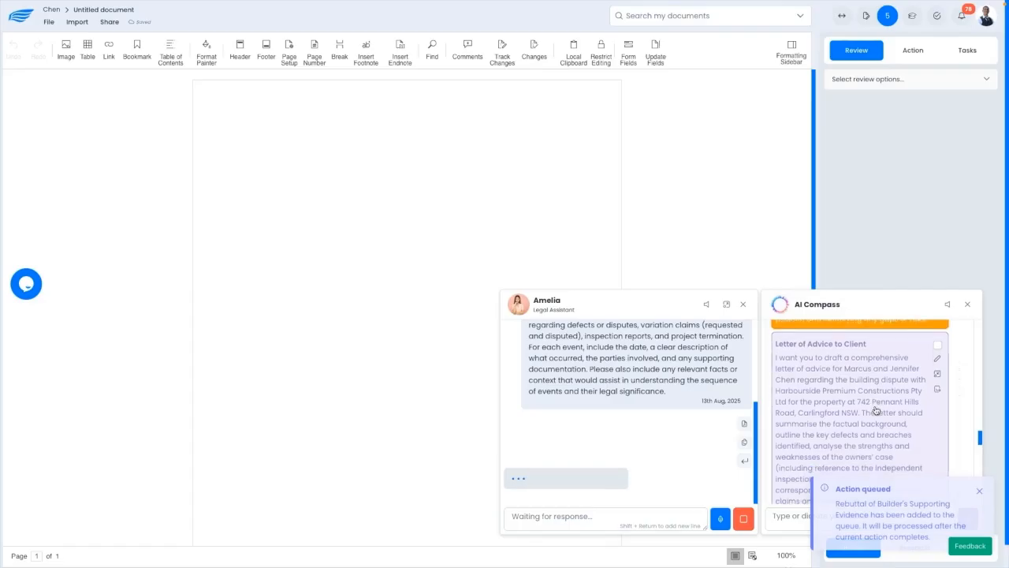
Queue the Letter of Advice to Client, Breach of Contract Notice to Builder and Client Email – Advice and Next Steps action items.
click(875, 411)
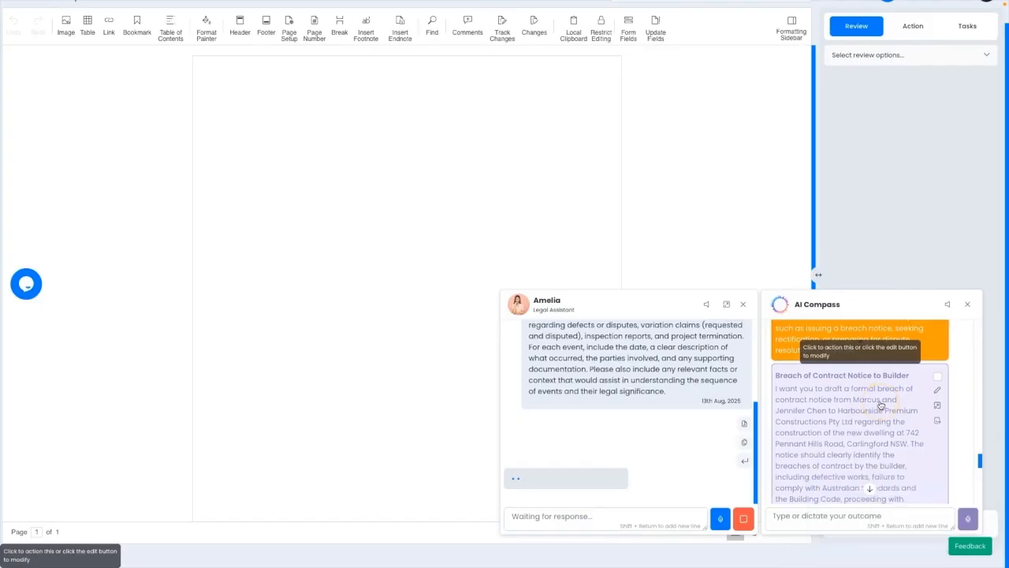
click(881, 404)
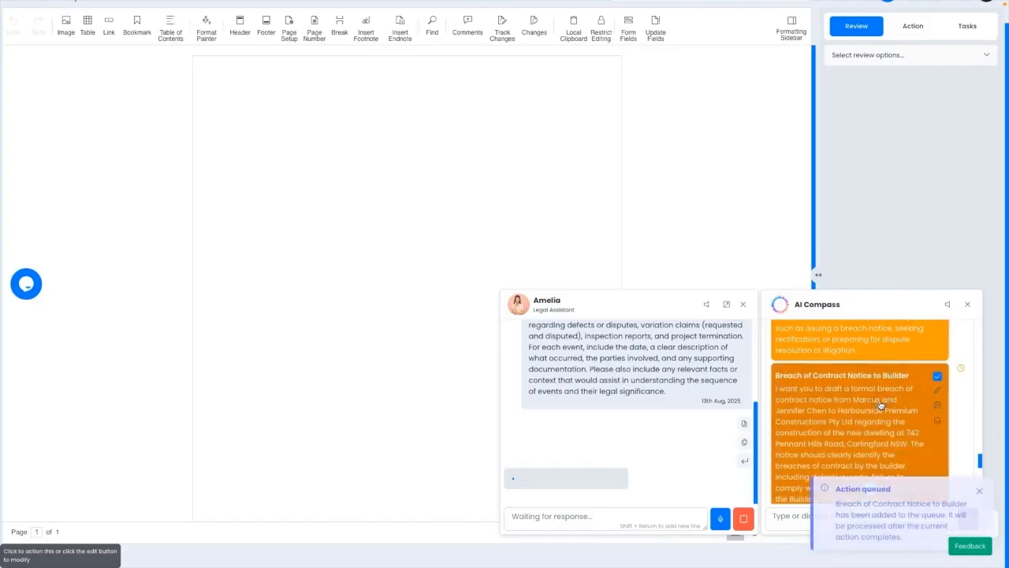
click(874, 399)
scroll(861, 394, down, 2)
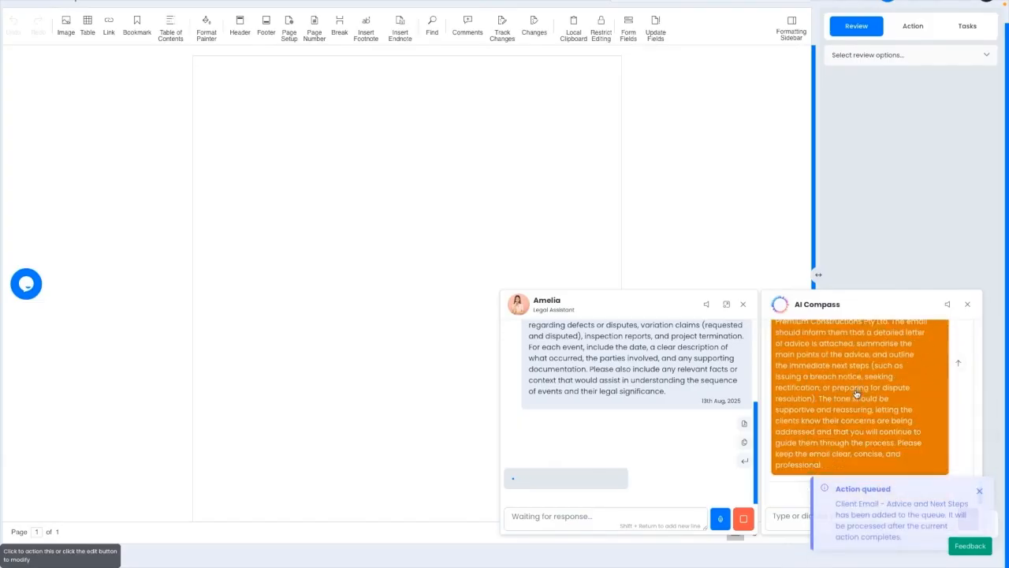
scroll(857, 397, up, 3)
click(857, 405)
click(854, 517)
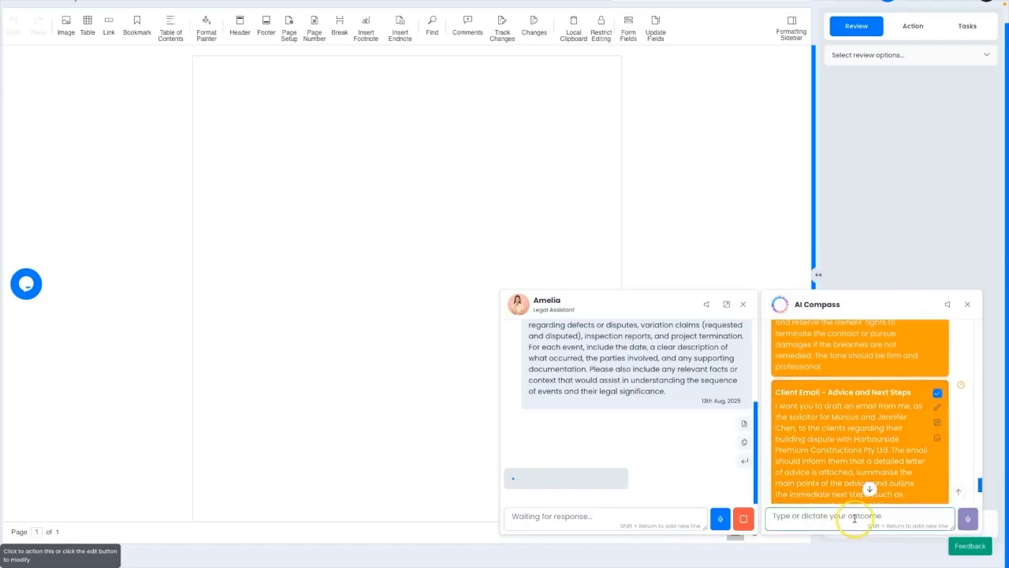
click(854, 525)
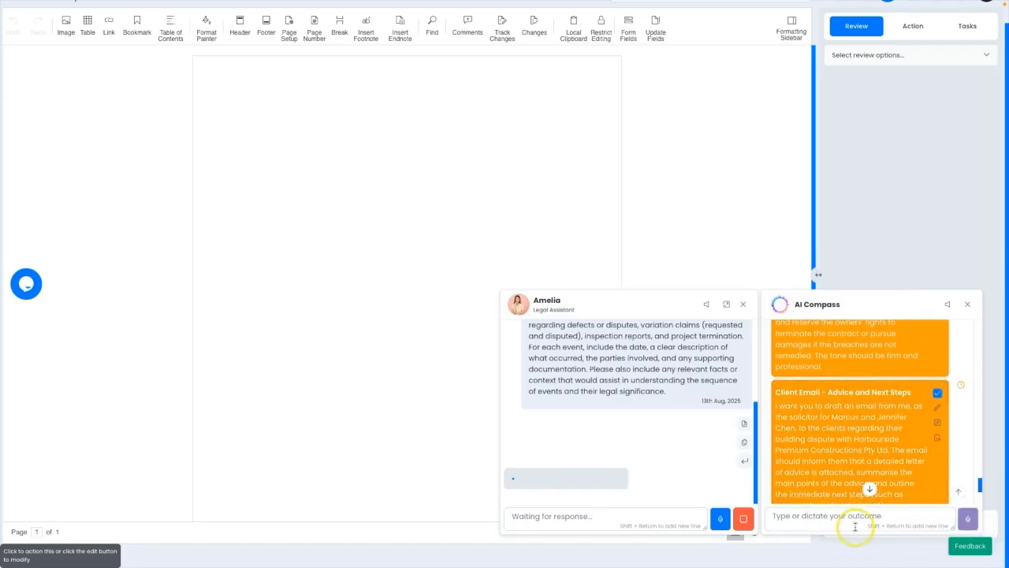
click(869, 489)
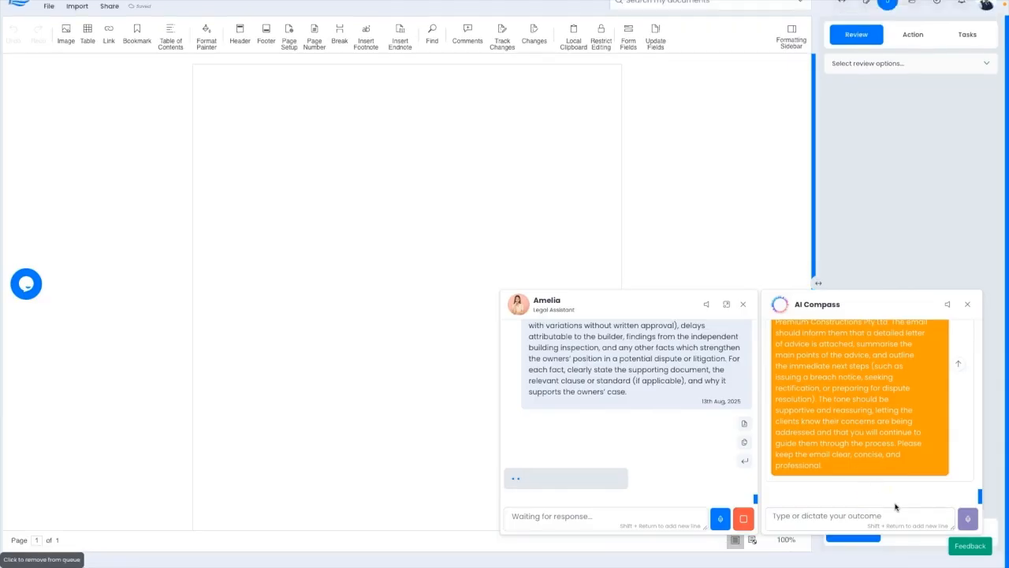
Enlarge the Discuss chat and review the chronology of key events and the factual matrix supporting the owners' position.
click(724, 307)
scroll(662, 347, up, 10)
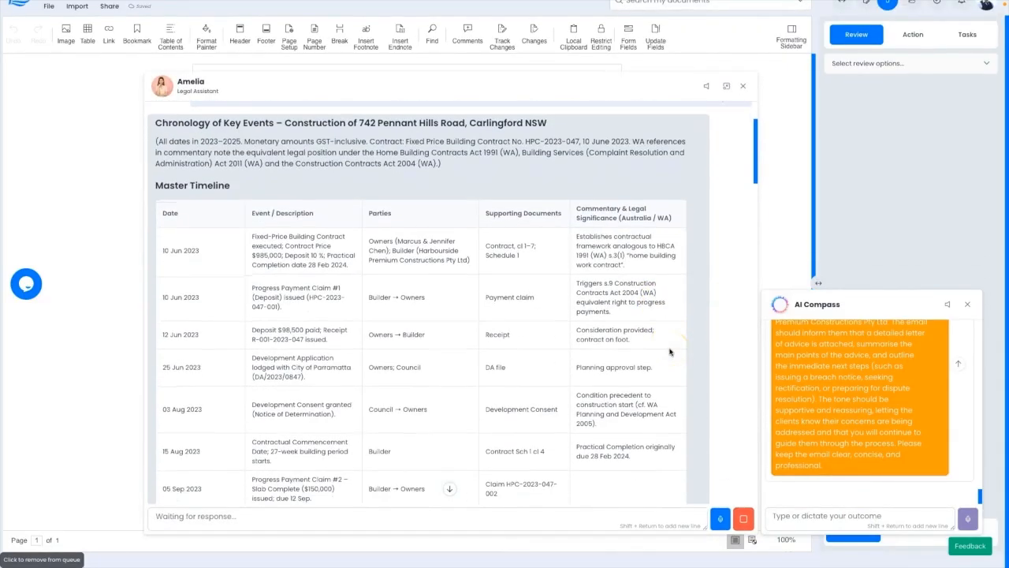
scroll(670, 351, down, 10)
scroll(670, 352, down, 5)
scroll(662, 358, down, 1)
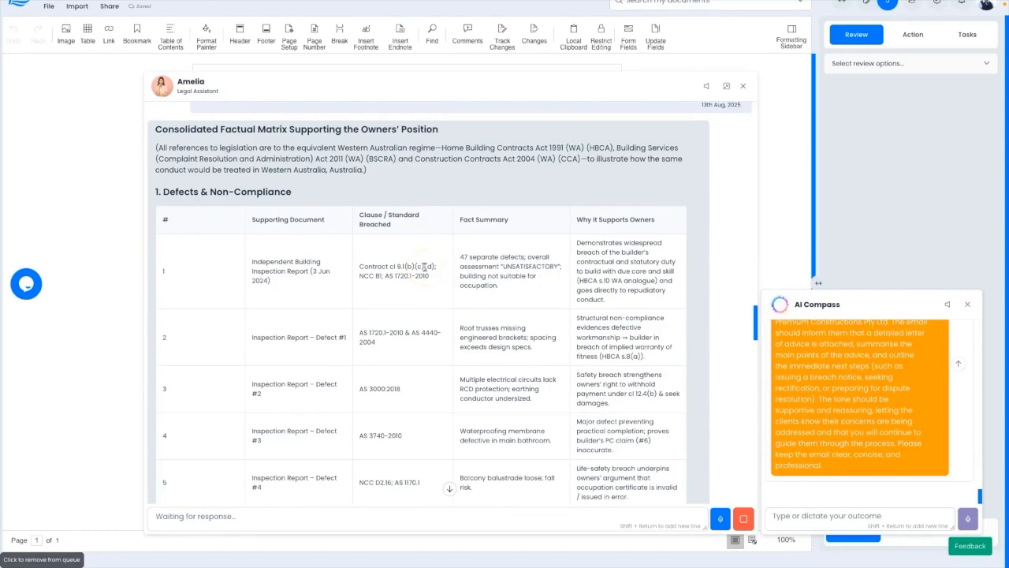
scroll(424, 266, down, 1)
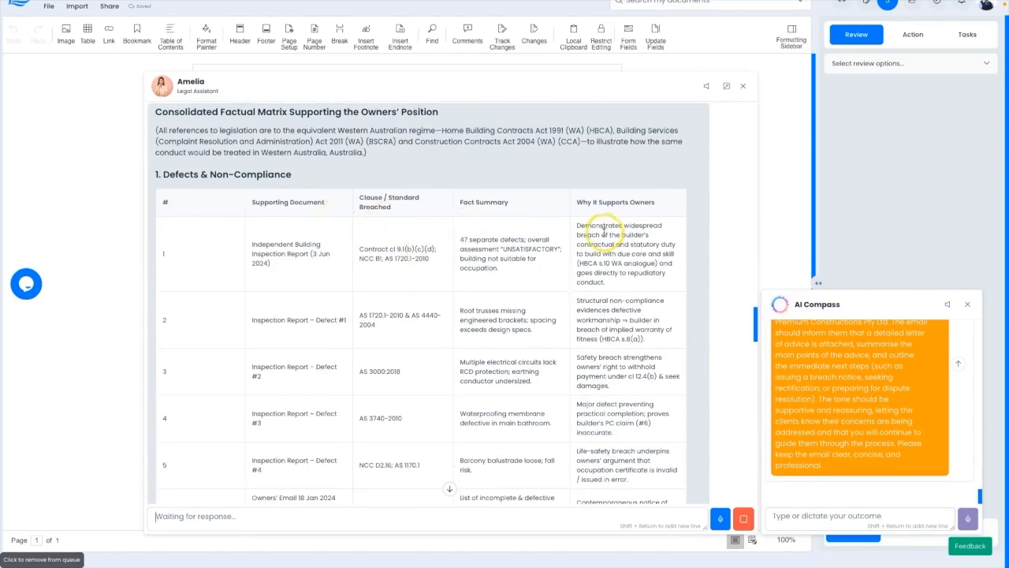
scroll(593, 244, down, 10)
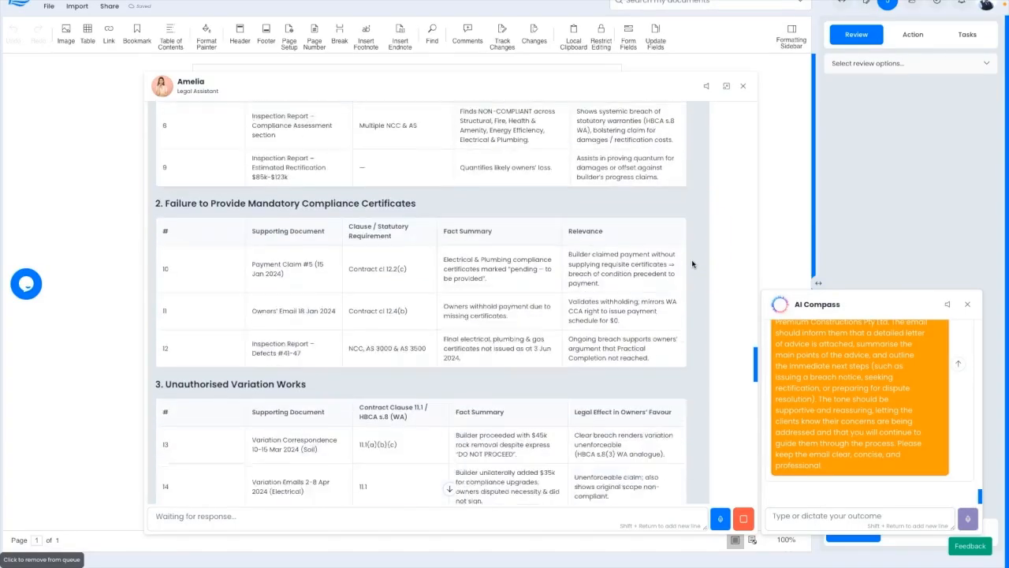
scroll(692, 264, down, 15)
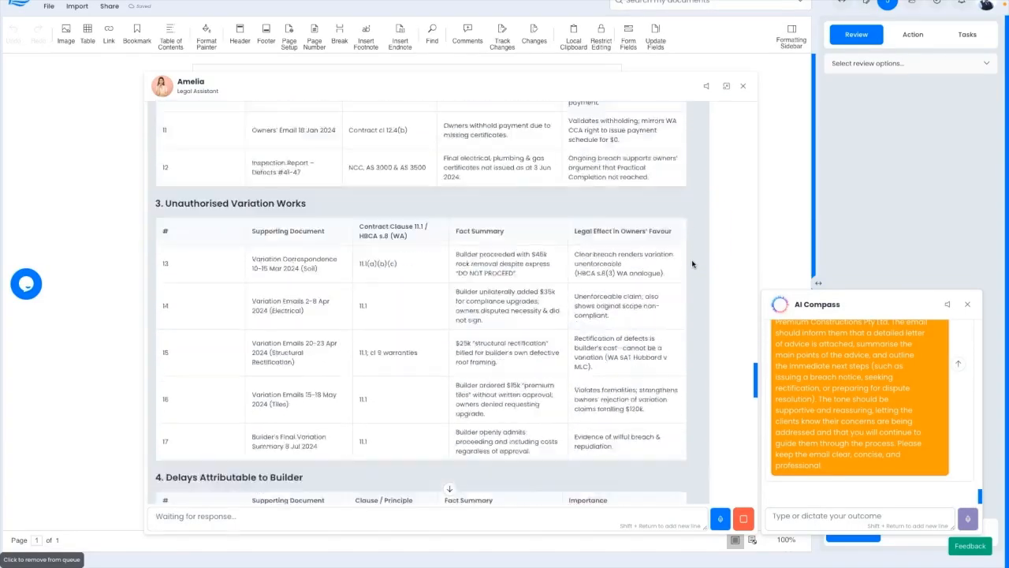
Review the tables of facts supporting the builder's case and the rebuttal matrix with the owners' counter-arguments.
scroll(692, 264, up, 10)
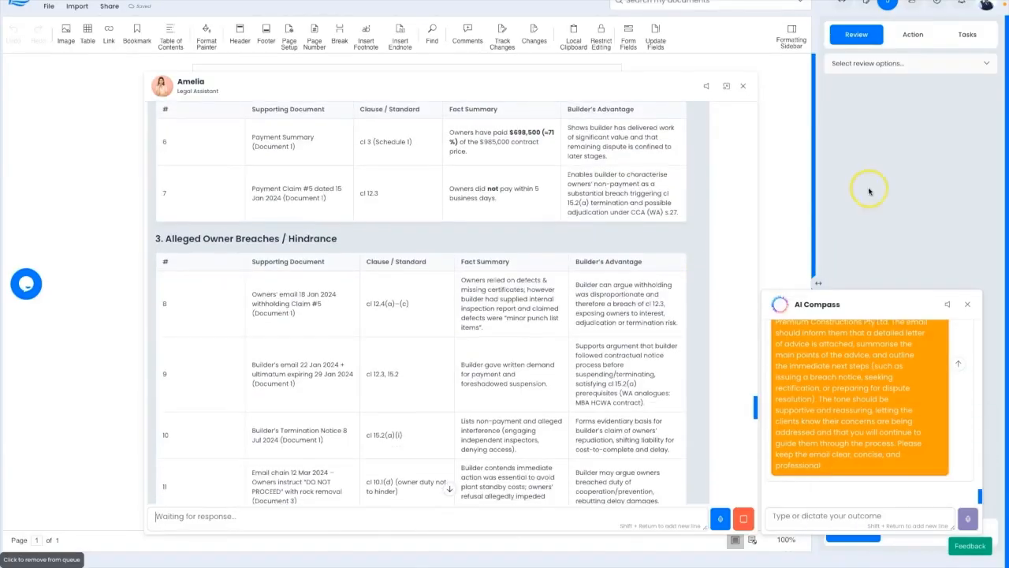
scroll(549, 255, up, 15)
scroll(550, 255, down, 3)
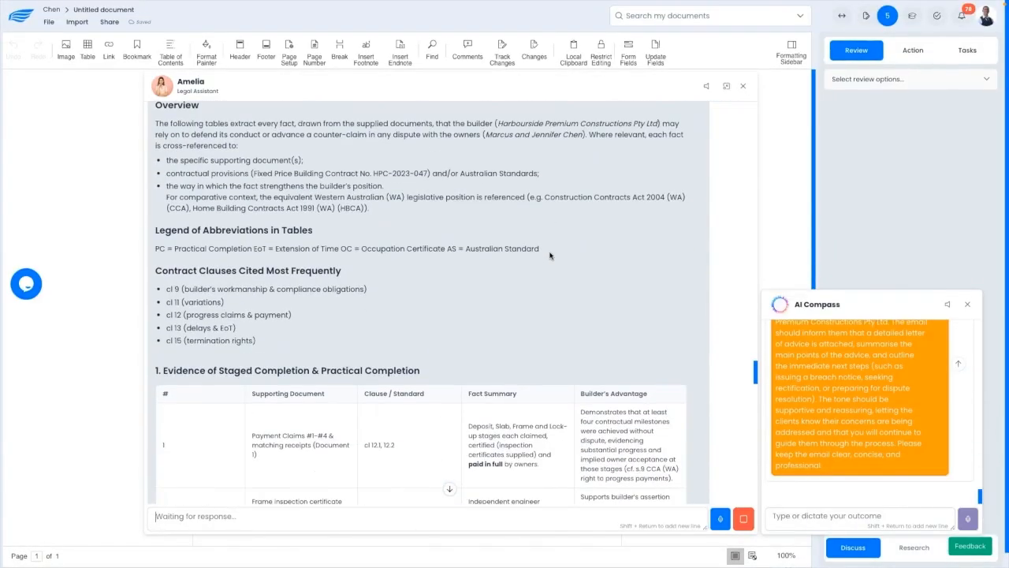
scroll(549, 254, down, 10)
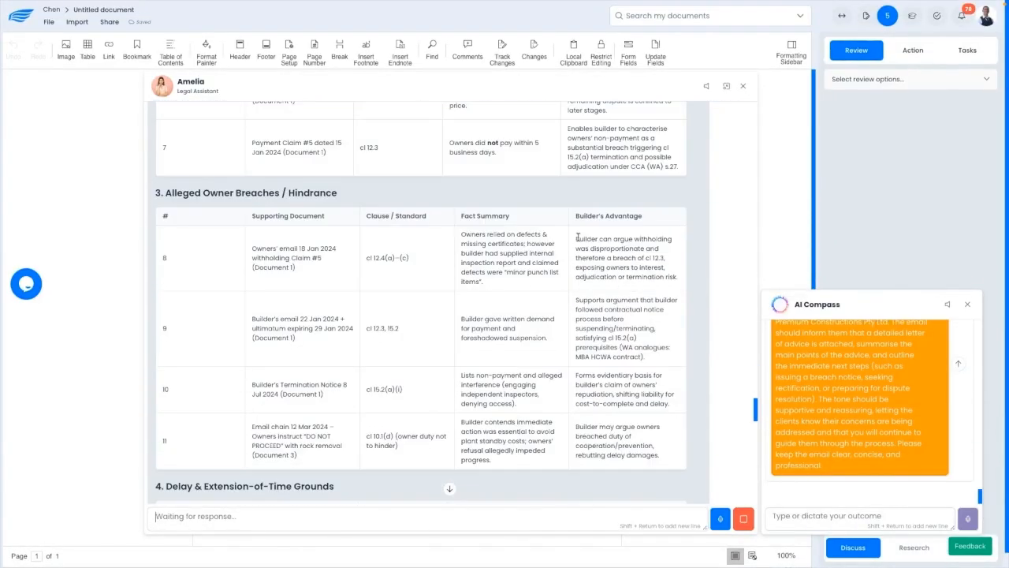
scroll(668, 286, down, 10)
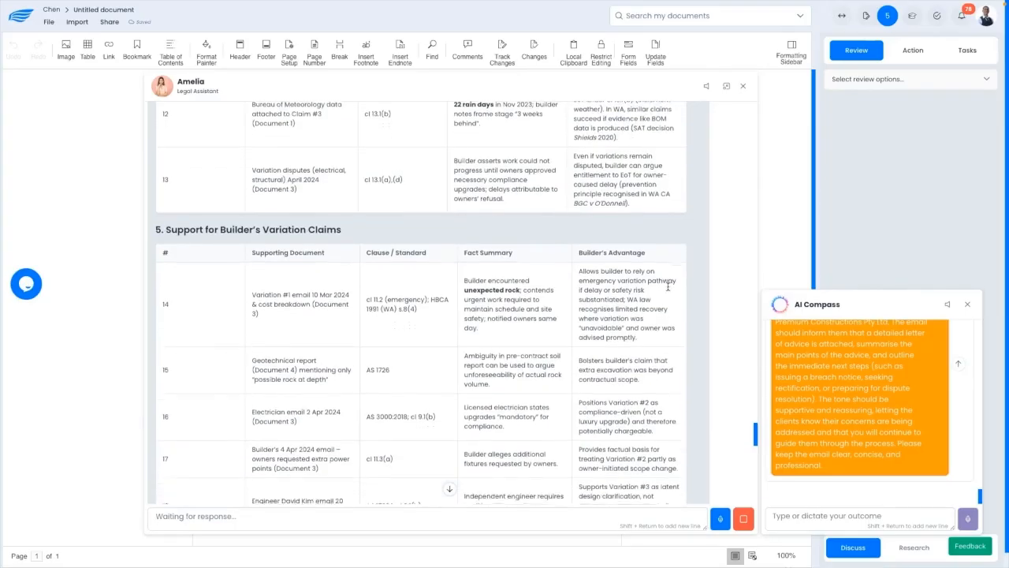
scroll(573, 313, down, 5)
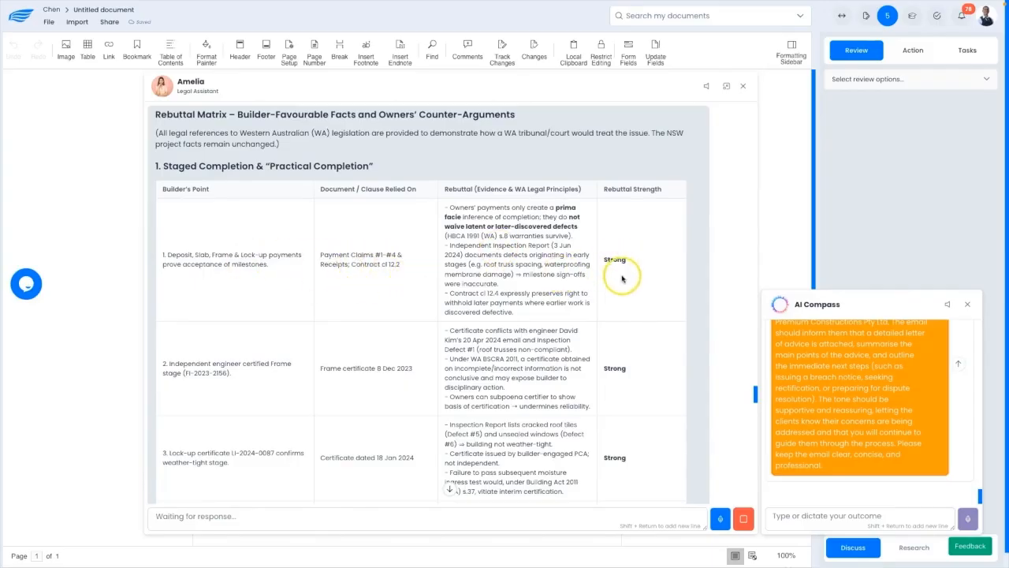
scroll(591, 278, down, 3)
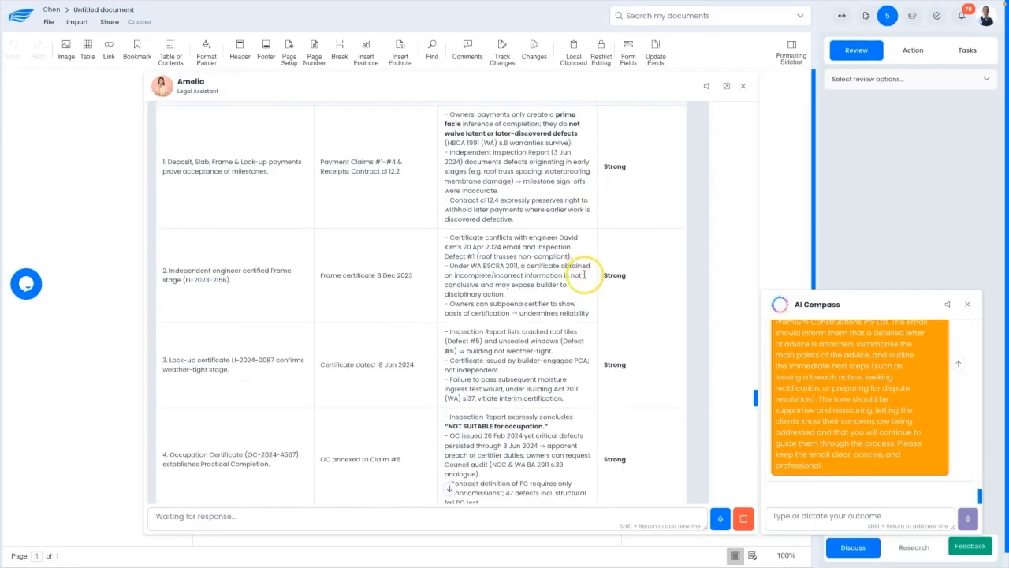
scroll(584, 276, down, 3)
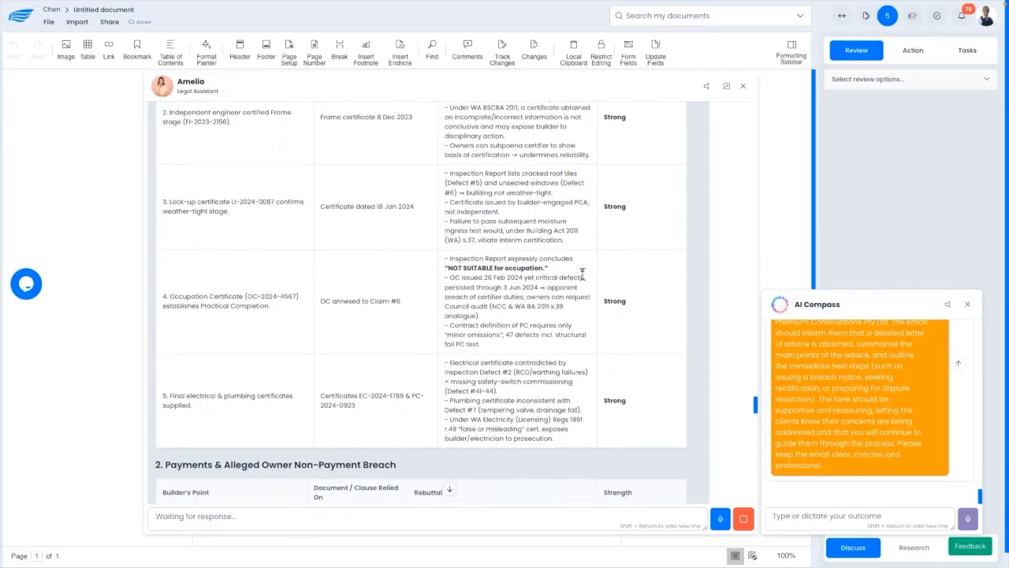
scroll(582, 276, down, 3)
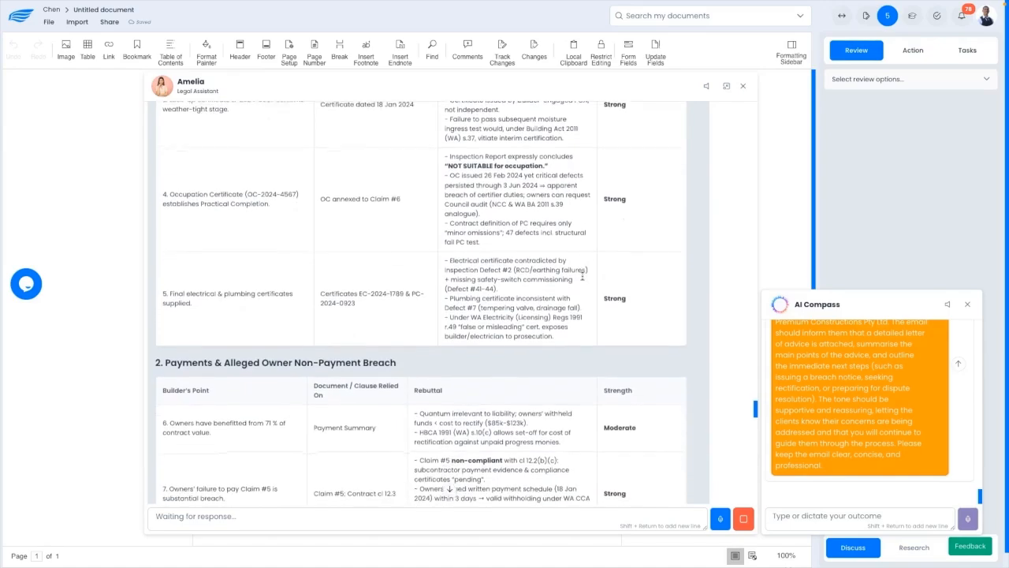
Read through the Letter of Advice in the Discuss chat and open it as a new document.
scroll(582, 277, down, 20)
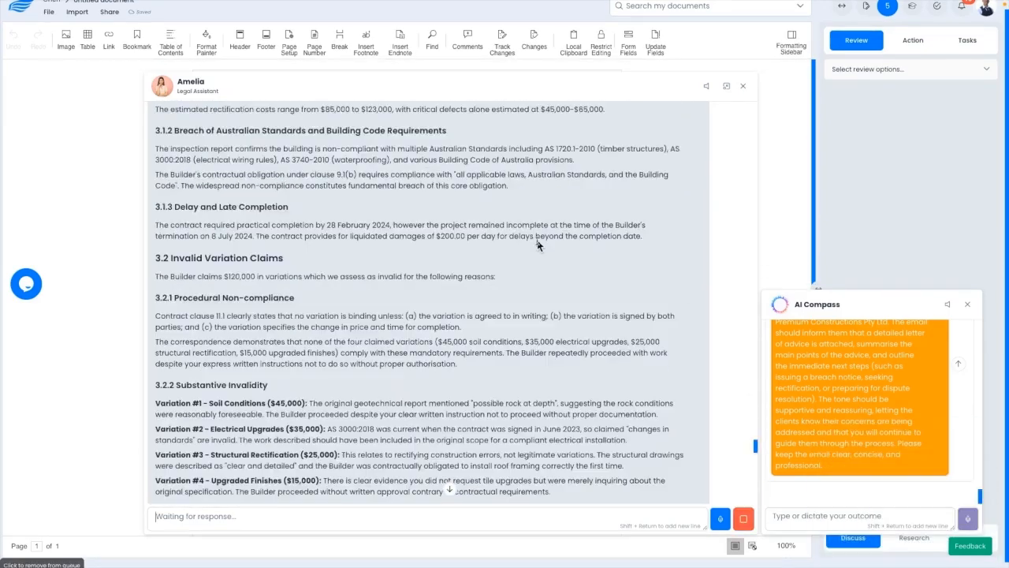
scroll(354, 182, down, 1)
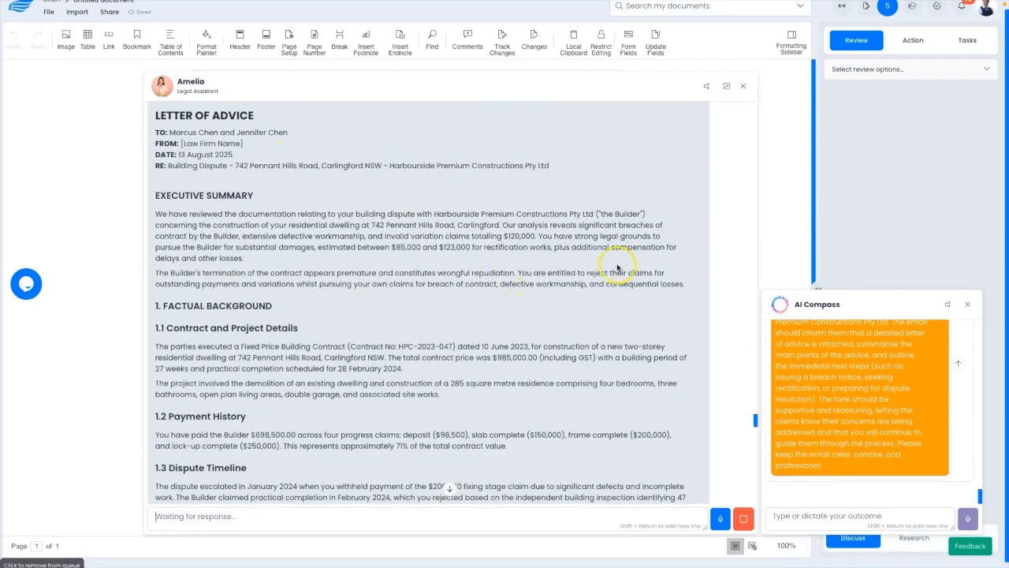
scroll(617, 268, down, 2)
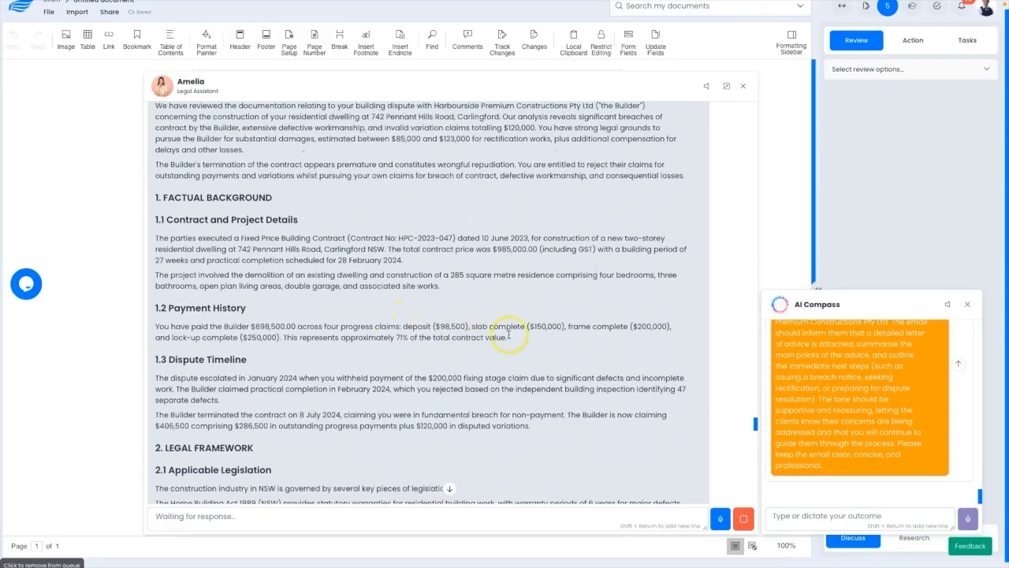
scroll(510, 333, down, 5)
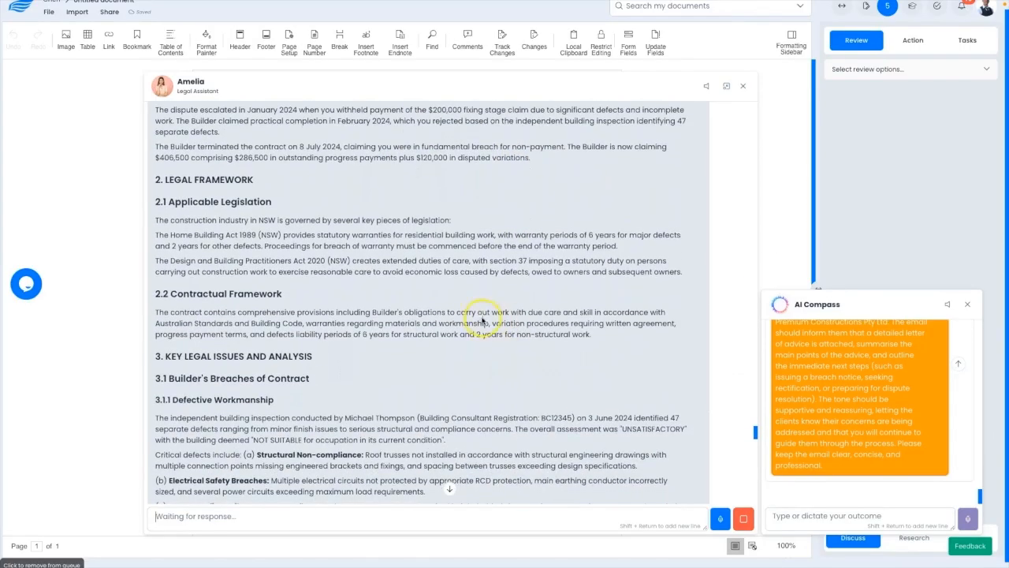
scroll(432, 266, down, 15)
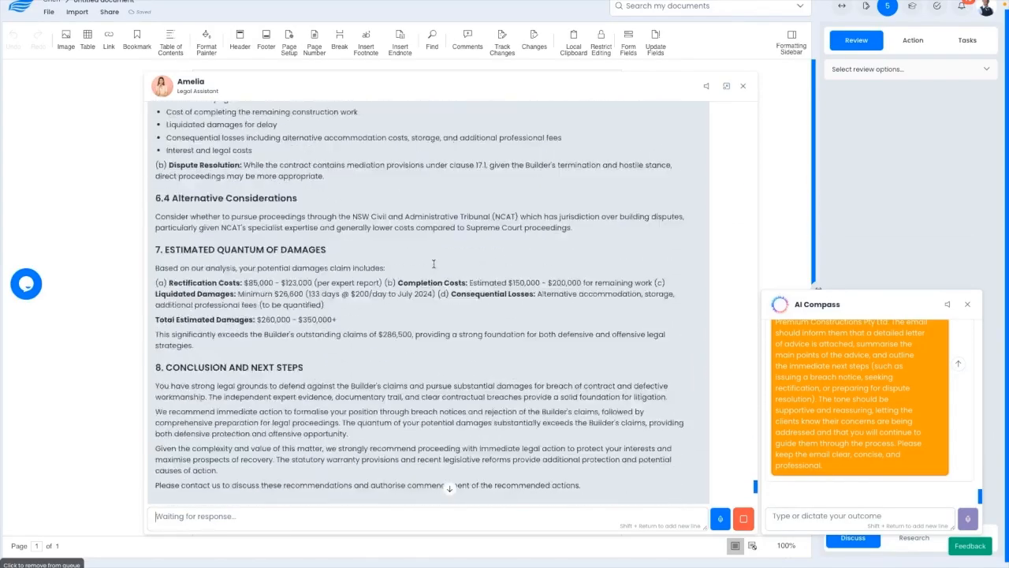
click(697, 322)
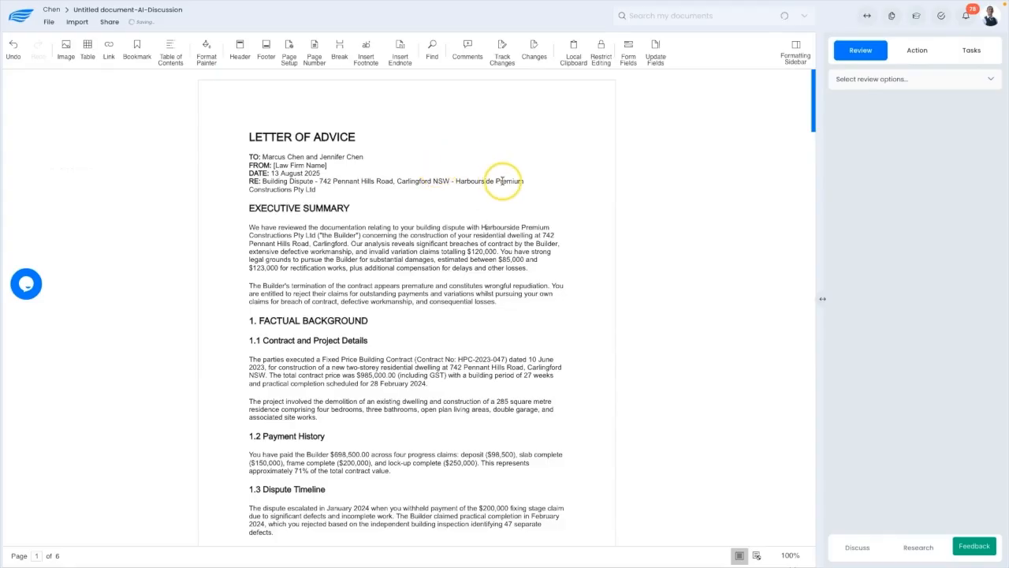
Check the export and print options for the Letter of Advice document and look through its pages.
click(48, 22)
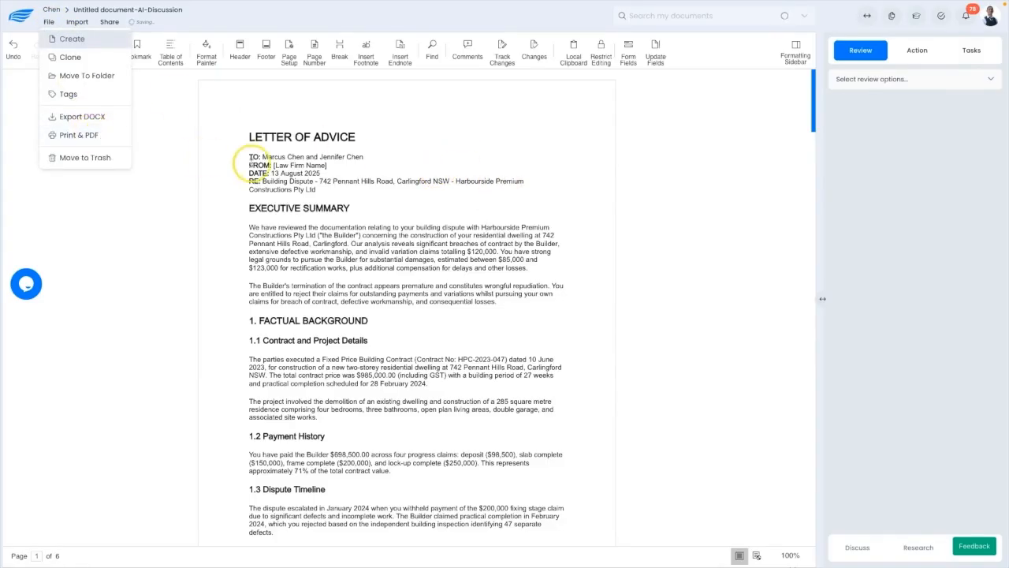
scroll(462, 198, down, 3)
scroll(462, 198, down, 3)
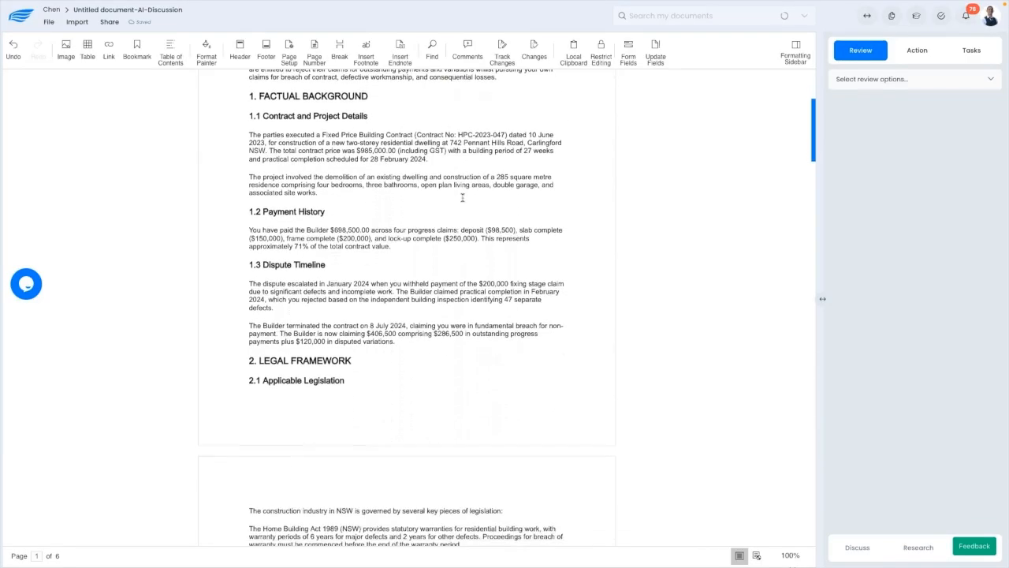
scroll(462, 198, down, 10)
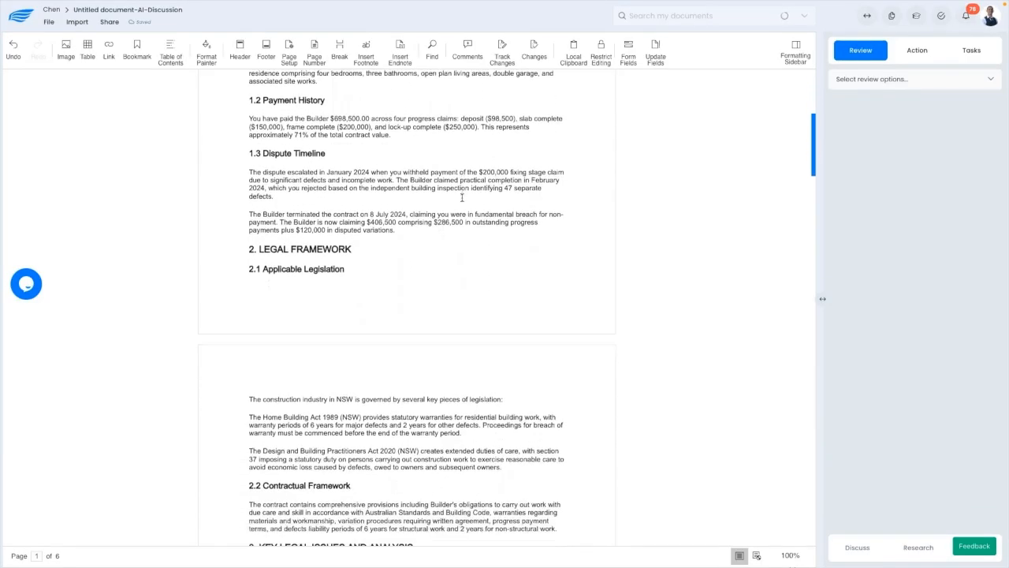
scroll(462, 198, down, 15)
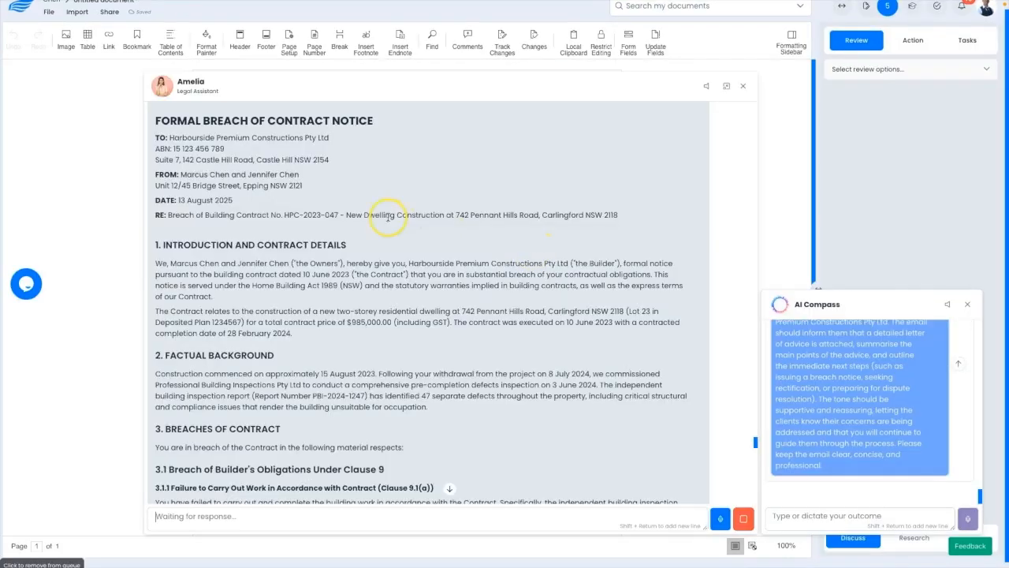
Review the Formal Breach of Contract Notice in the Discuss chat, from the introduction to the attachments.
scroll(392, 218, down, 10)
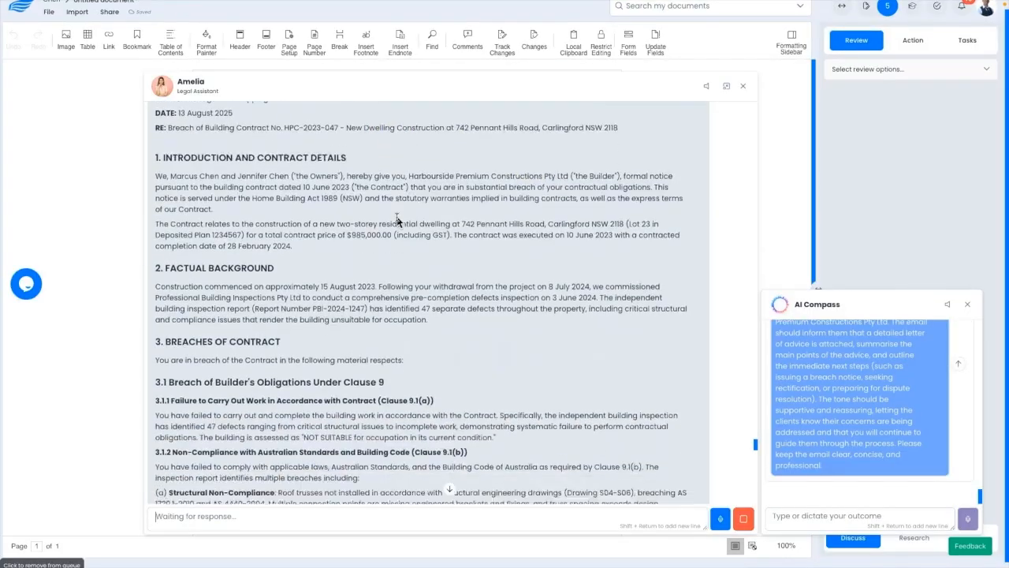
scroll(397, 216, down, 11)
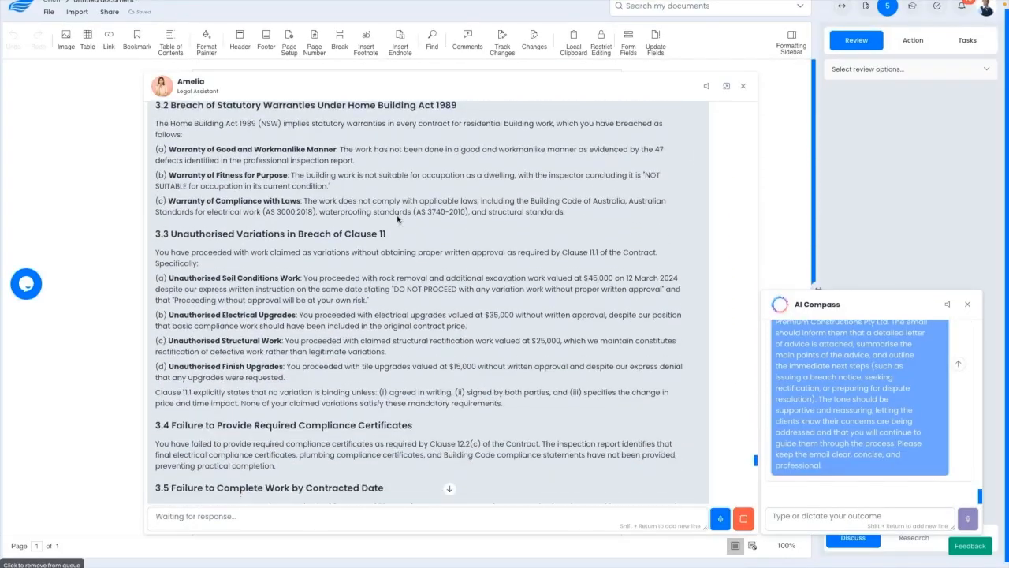
scroll(398, 219, down, 20)
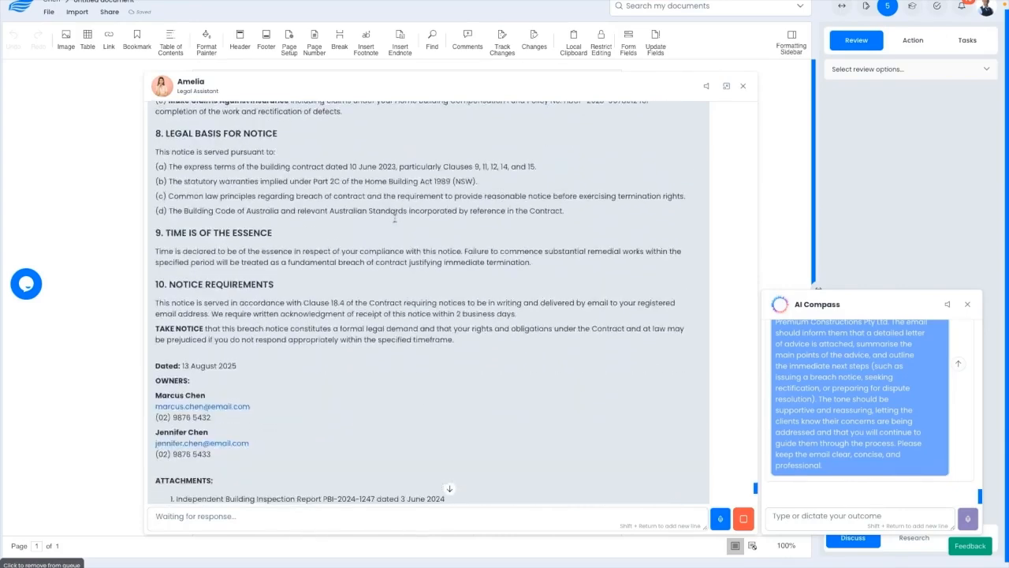
Copy the drafted client email from the Discuss chat and paste it into the body of a new Outlook message.
scroll(475, 251, down, 5)
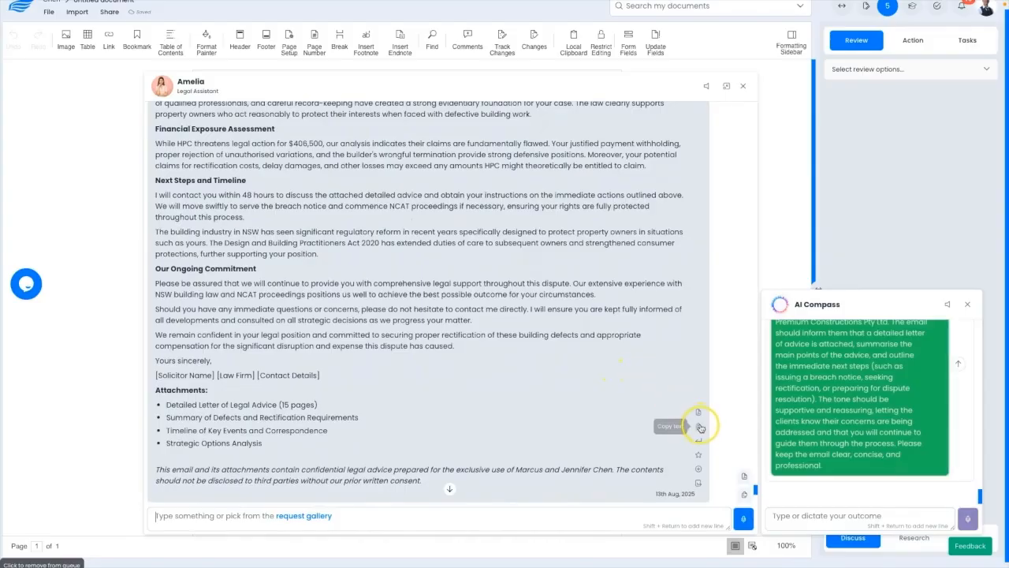
click(700, 426)
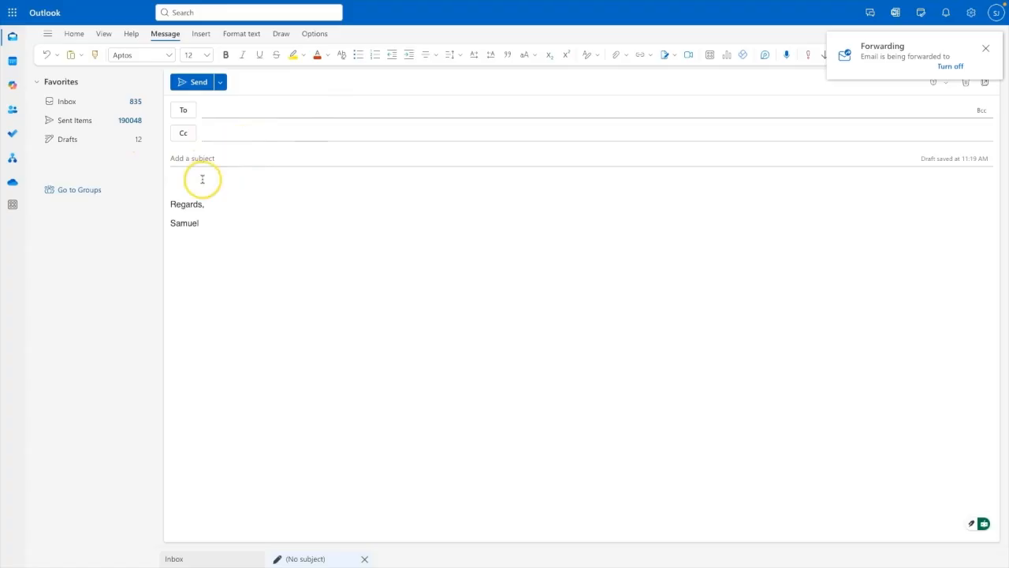
key(ctrl+v)
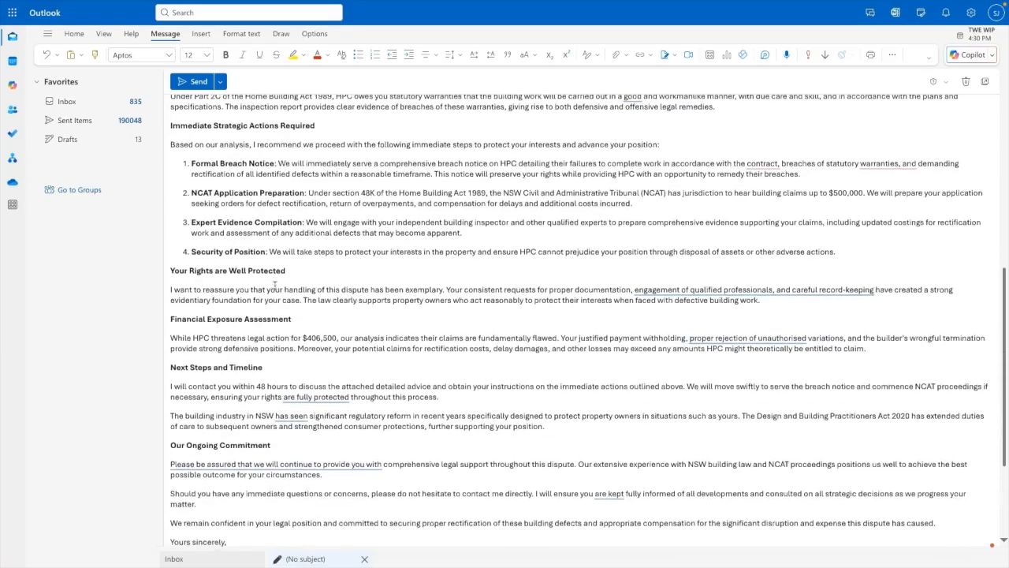
Set the subject to "Your Building Dispute with Harbourside Premium Constructions - Detailed Legal Advice Attached" and delete the heading and subject lines from the email body.
scroll(560, 211, up, 10)
drag(560, 212, 203, 211)
key(ctrl+c)
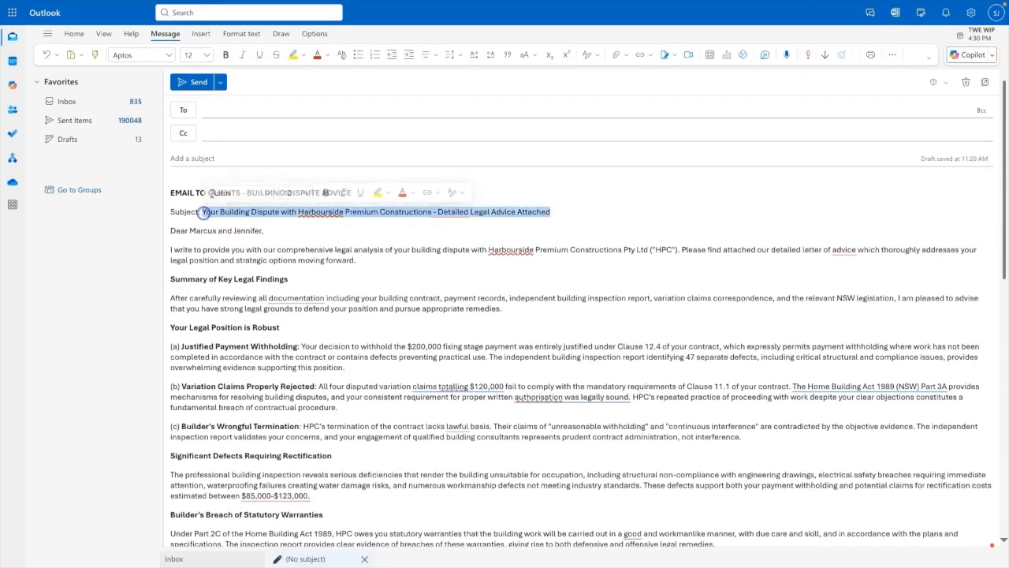
click(223, 158)
key(ctrl+v)
drag(573, 211, 165, 191)
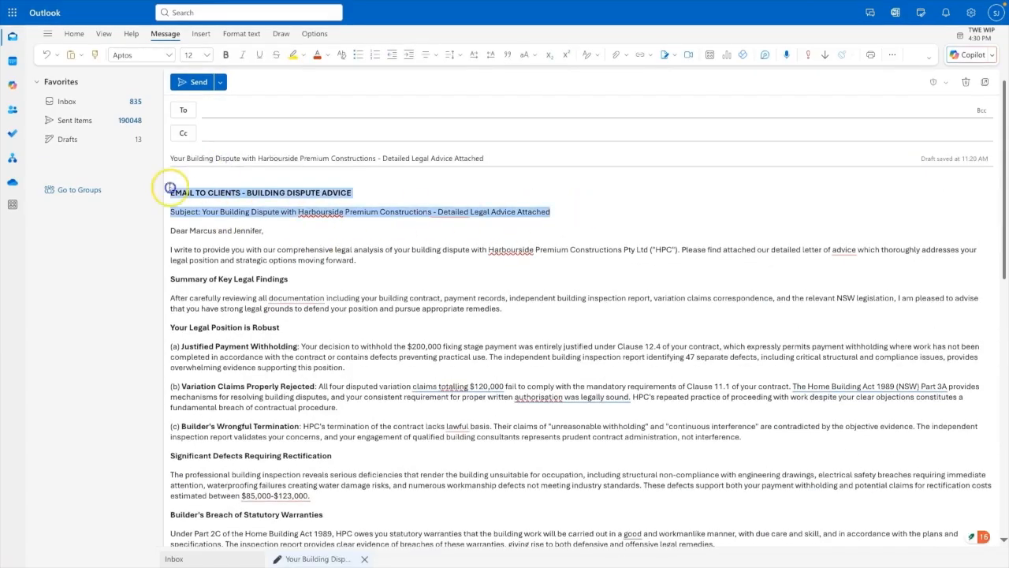
key(BackSpace)
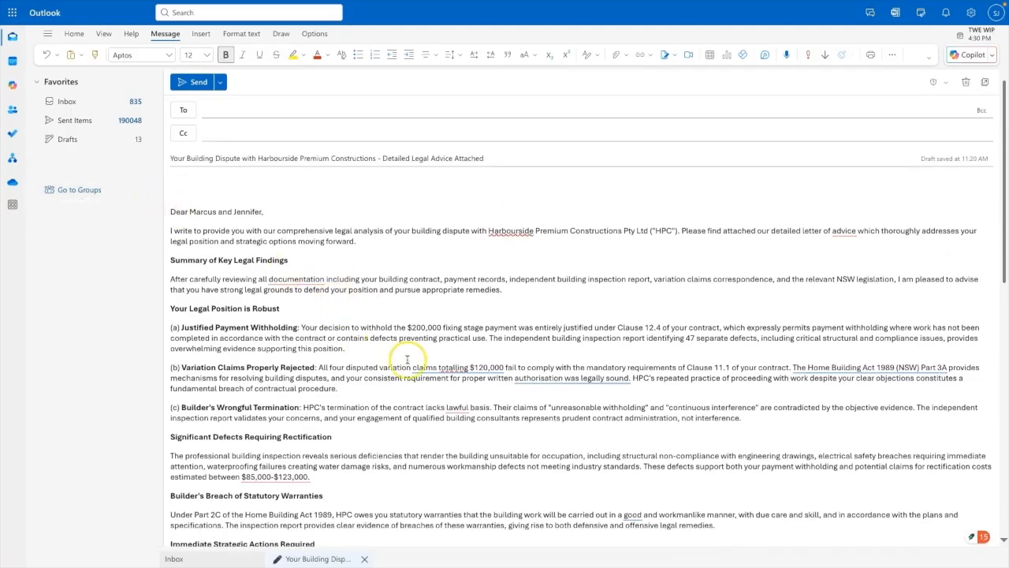